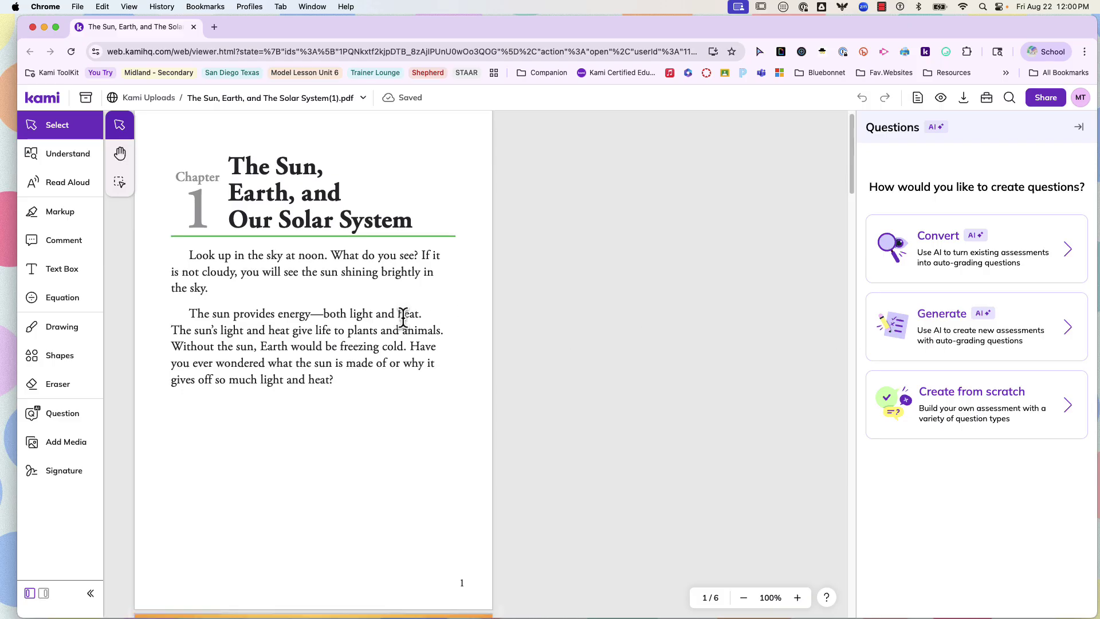
Step: Start generating AI questions from the solar system document and set the grade level to Grade 3
scroll(403, 318, down, 4)
scroll(404, 318, down, 20)
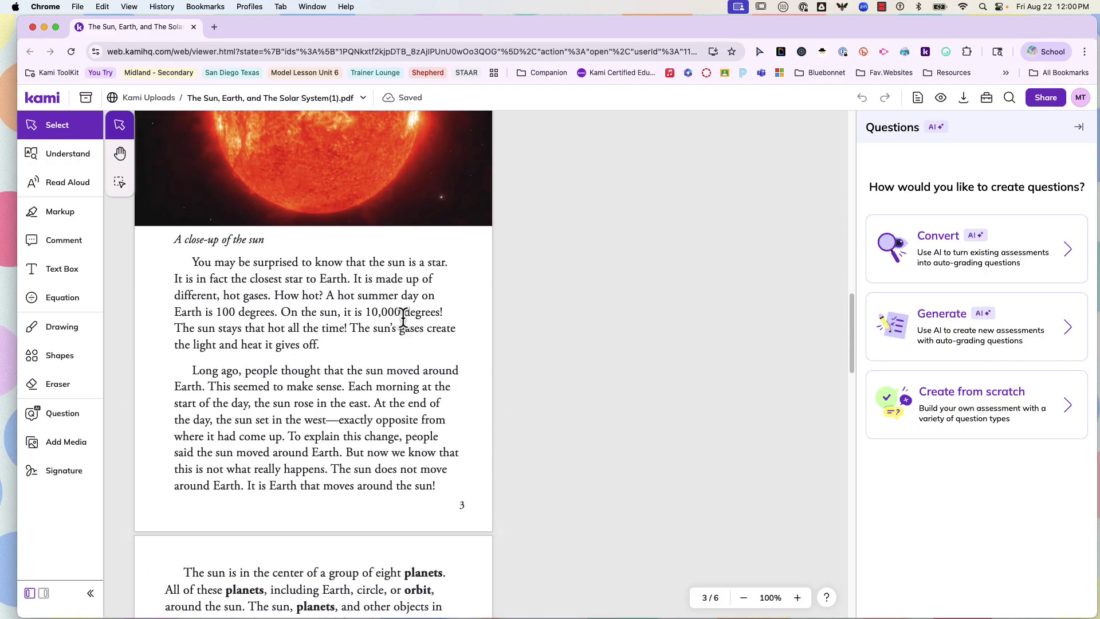
scroll(404, 318, down, 10)
scroll(404, 319, down, 13)
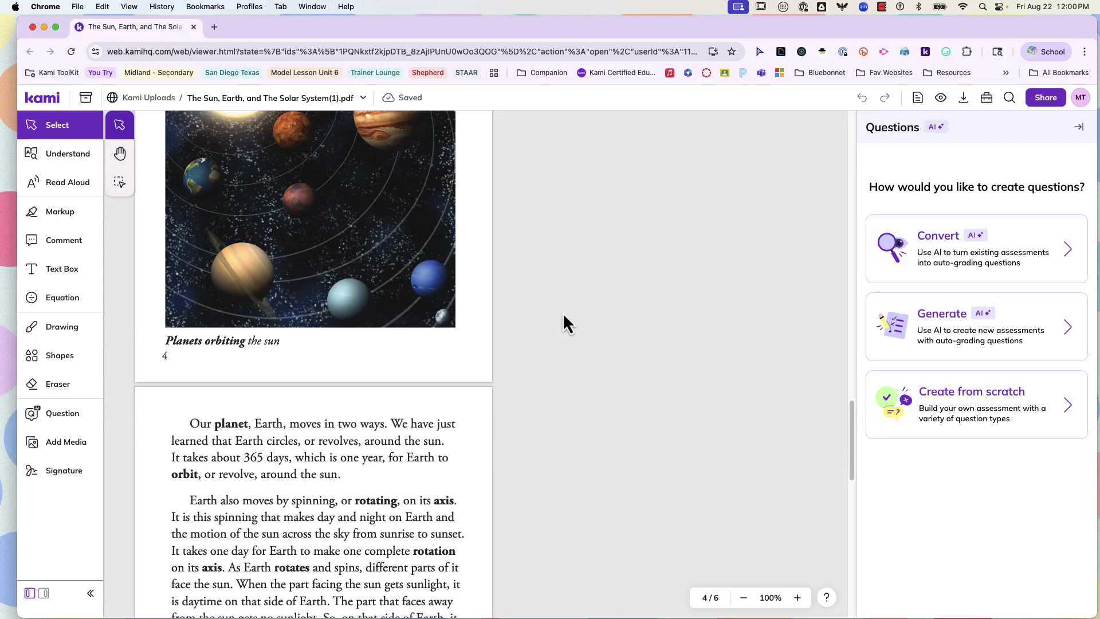
click(936, 335)
click(932, 245)
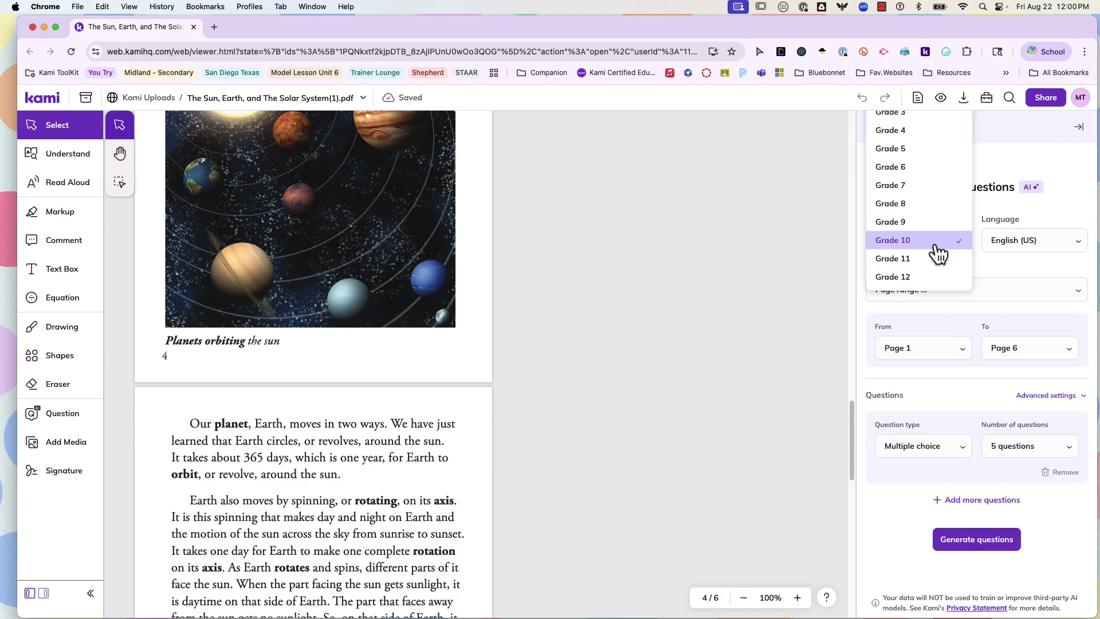
click(916, 128)
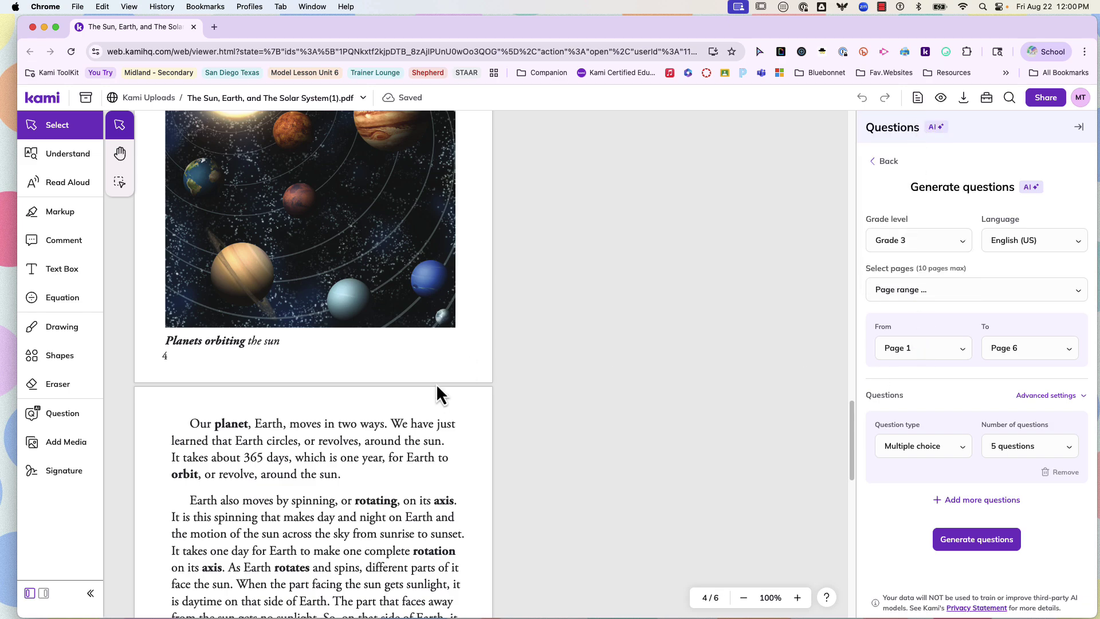
Step: Examine the question types available for generation, keeping Multiple choice selected
scroll(437, 393, down, 4)
scroll(436, 383, down, 4)
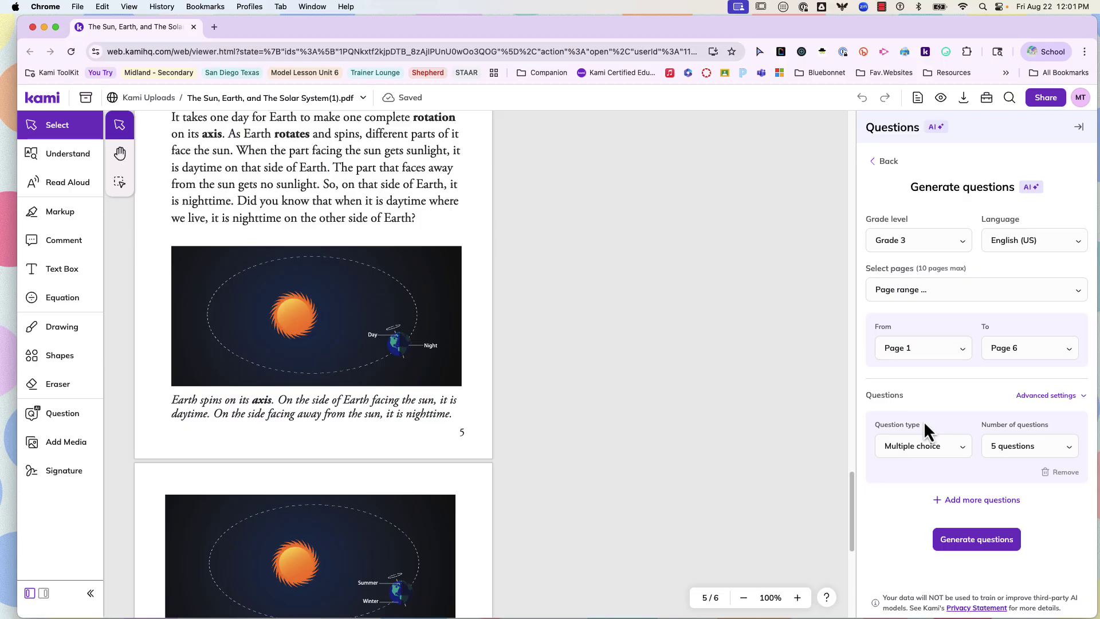
click(953, 445)
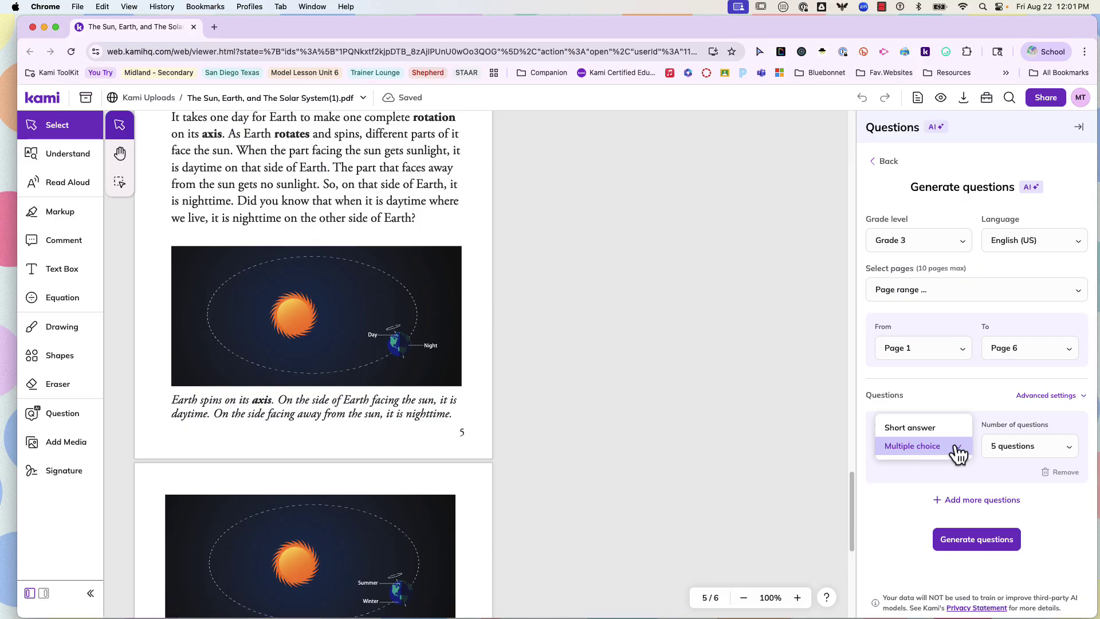
click(958, 448)
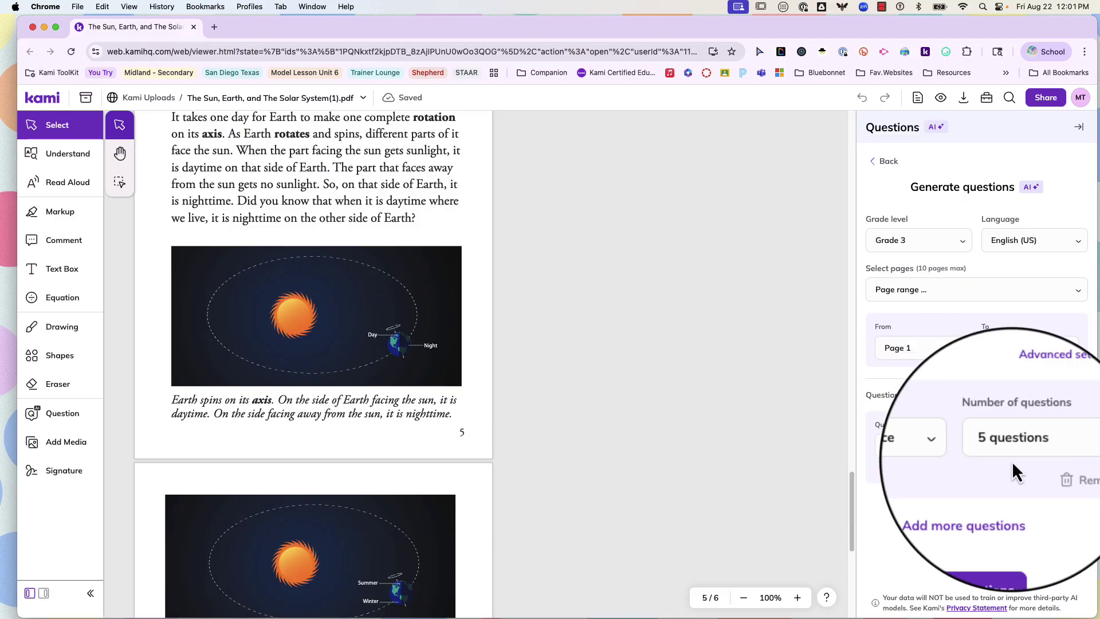
click(933, 455)
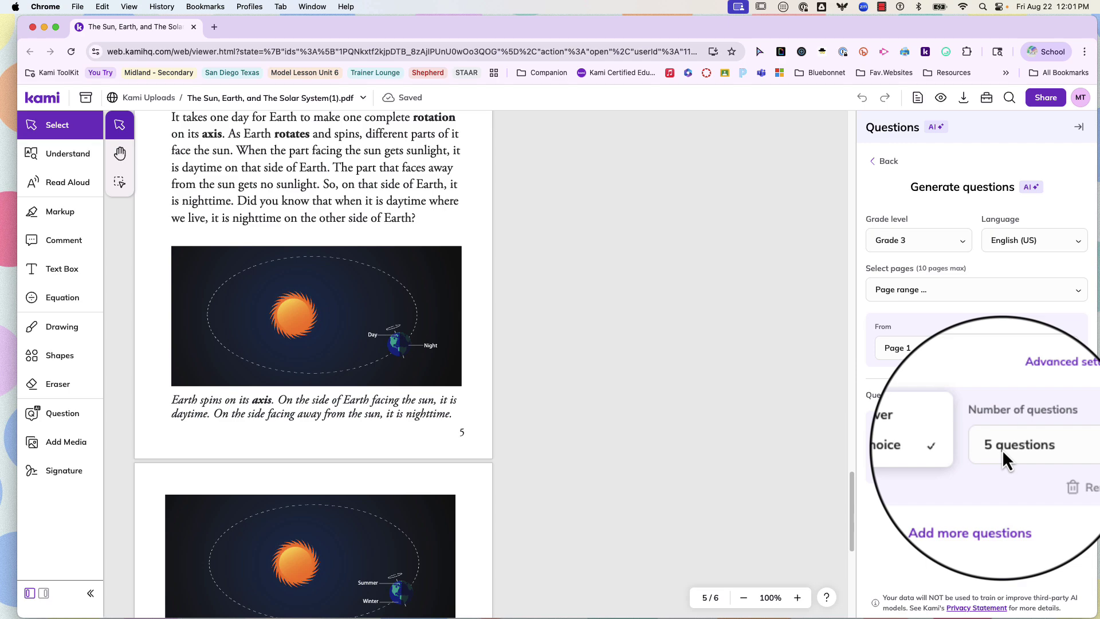
click(1002, 449)
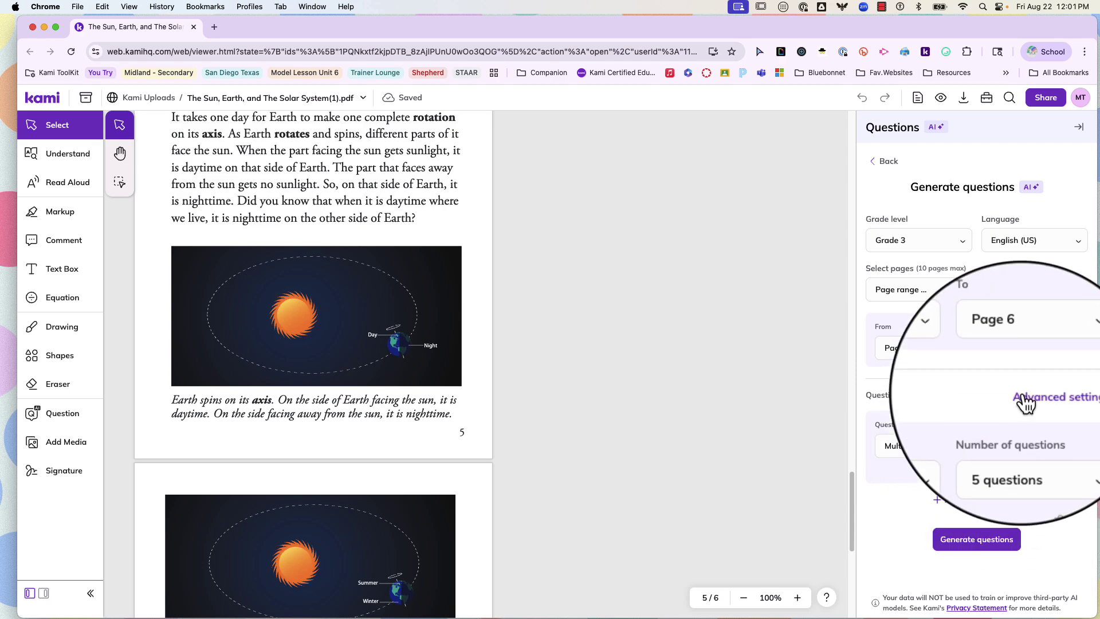
Step: Show the advanced question settings and set the first group to 1 question with Below grade level difficulty
click(1028, 395)
scroll(1018, 474, down, 2)
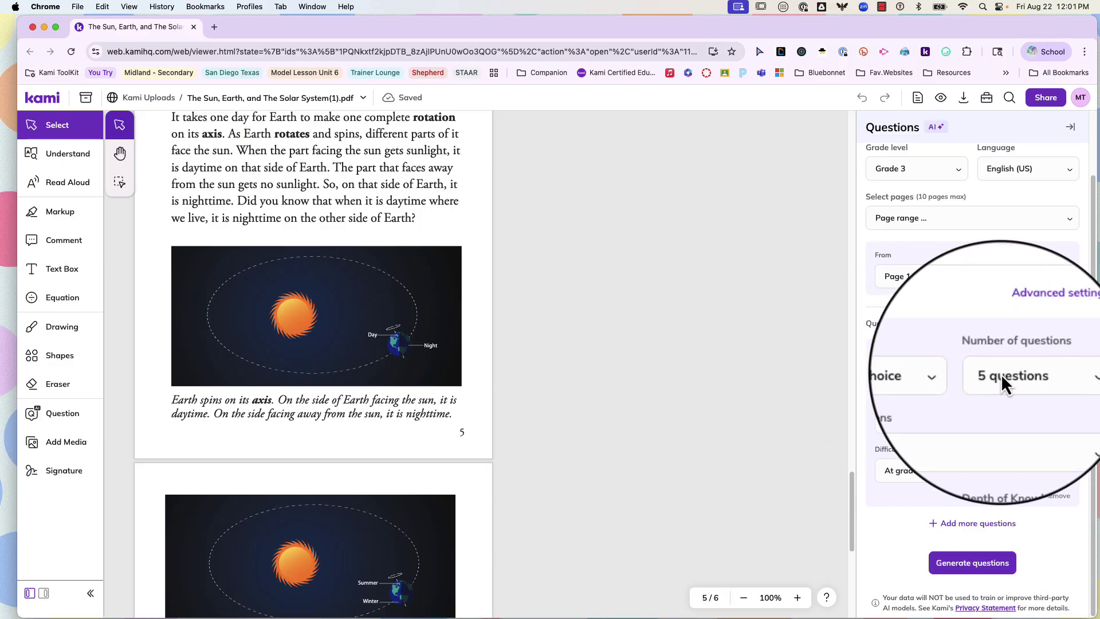
click(1001, 375)
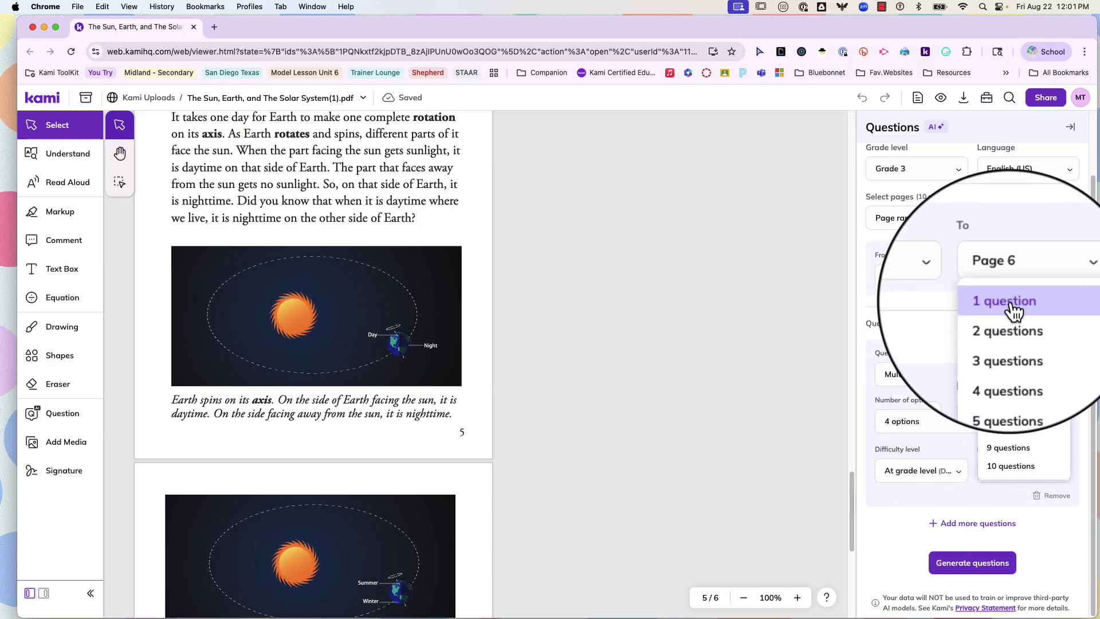
click(1010, 307)
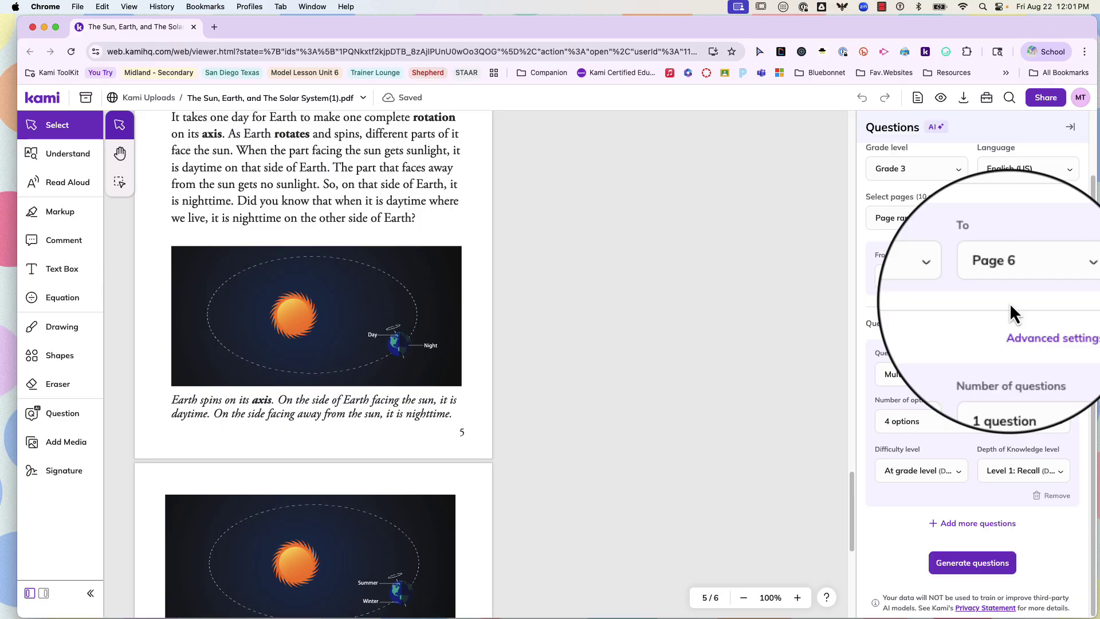
click(902, 469)
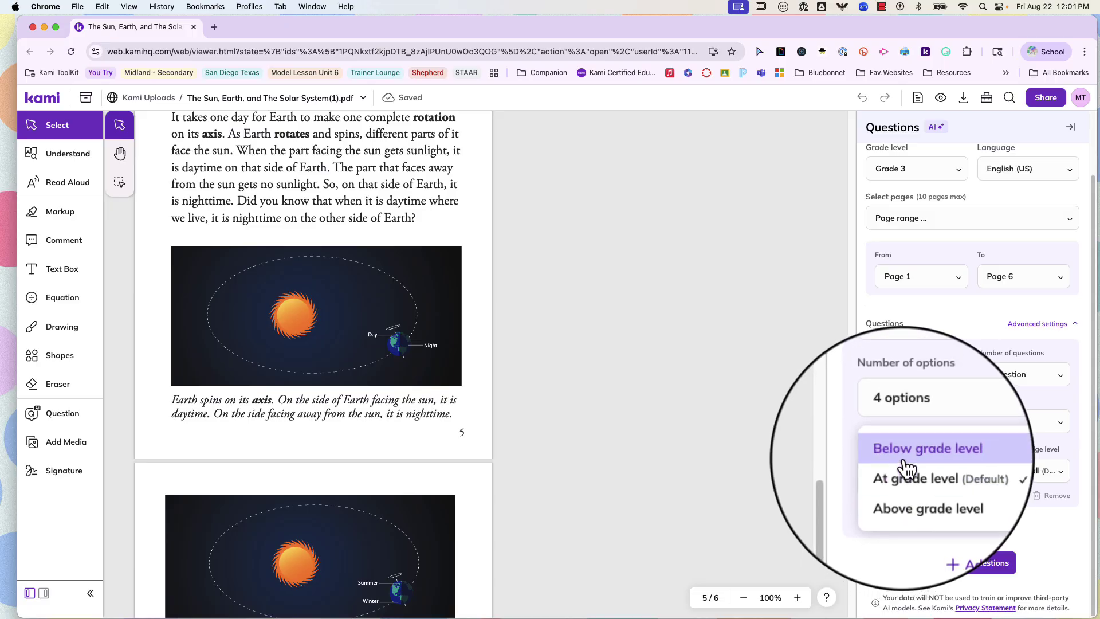
click(902, 459)
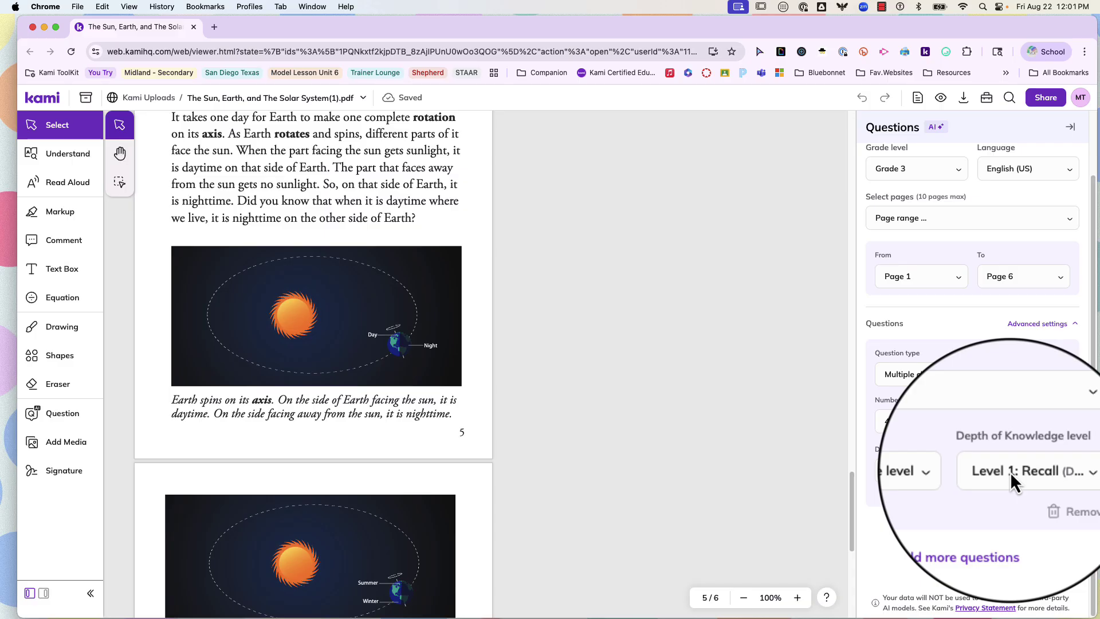
Step: Add another group of multiple choice questions and set it to 2 questions
click(974, 524)
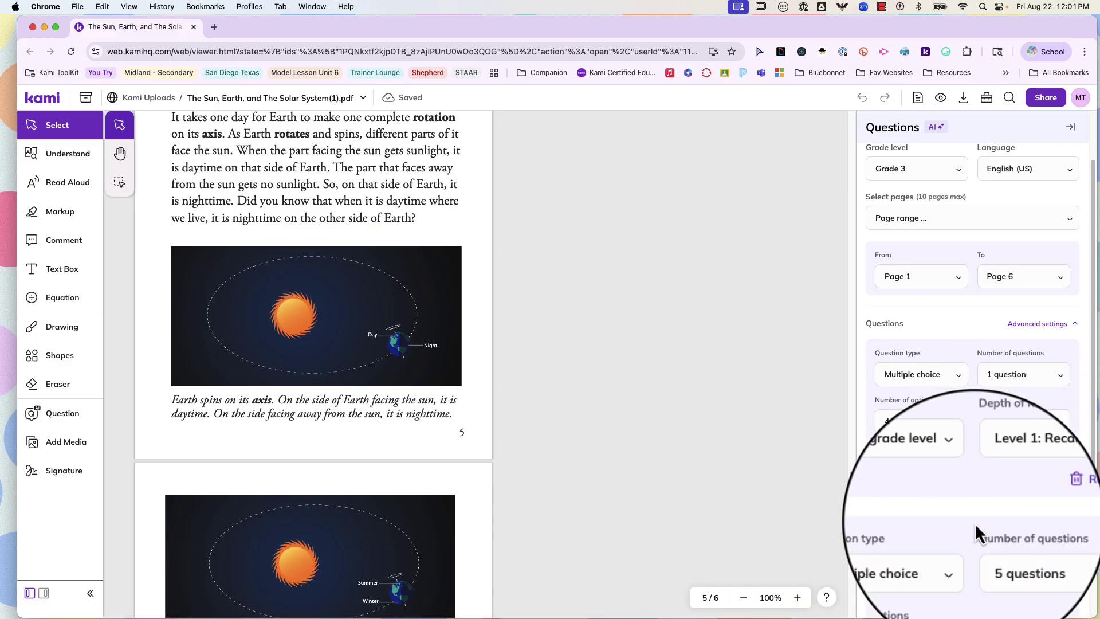
scroll(975, 513, down, 5)
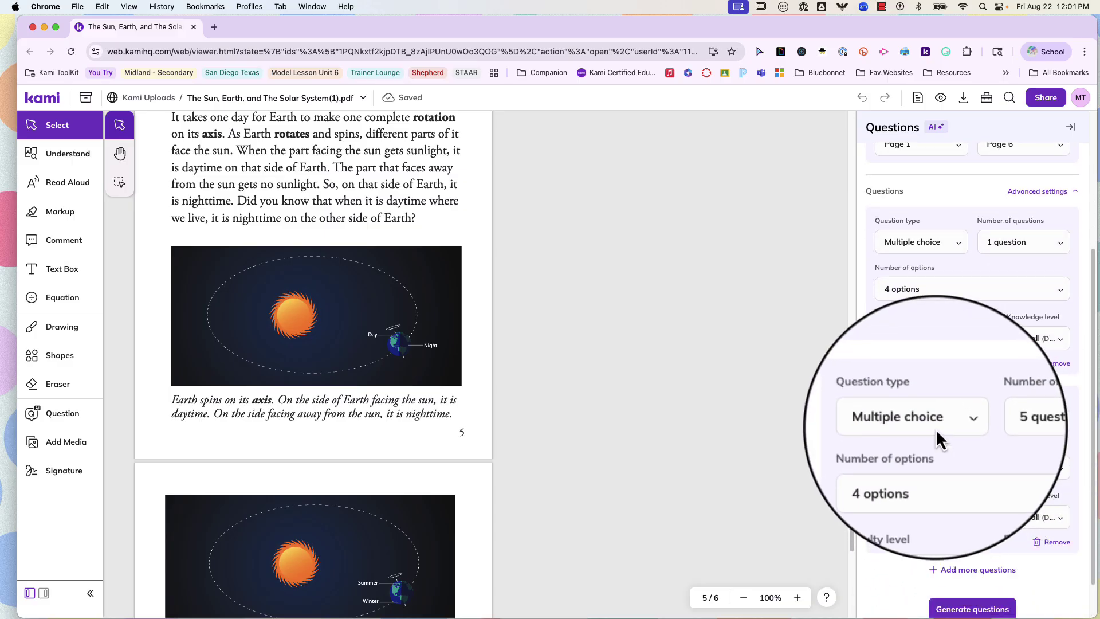
click(1018, 428)
click(1015, 366)
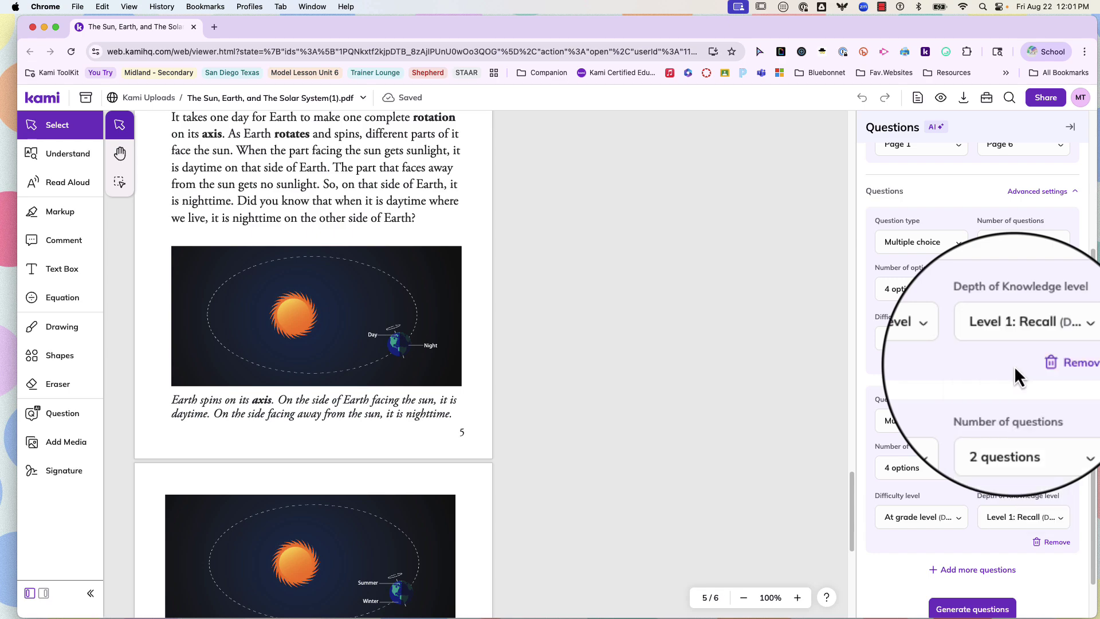
Step: For the second question group, keep the difficulty at grade level and choose the Depth of Knowledge level just above Level 1: Recall
scroll(928, 491, down, 2)
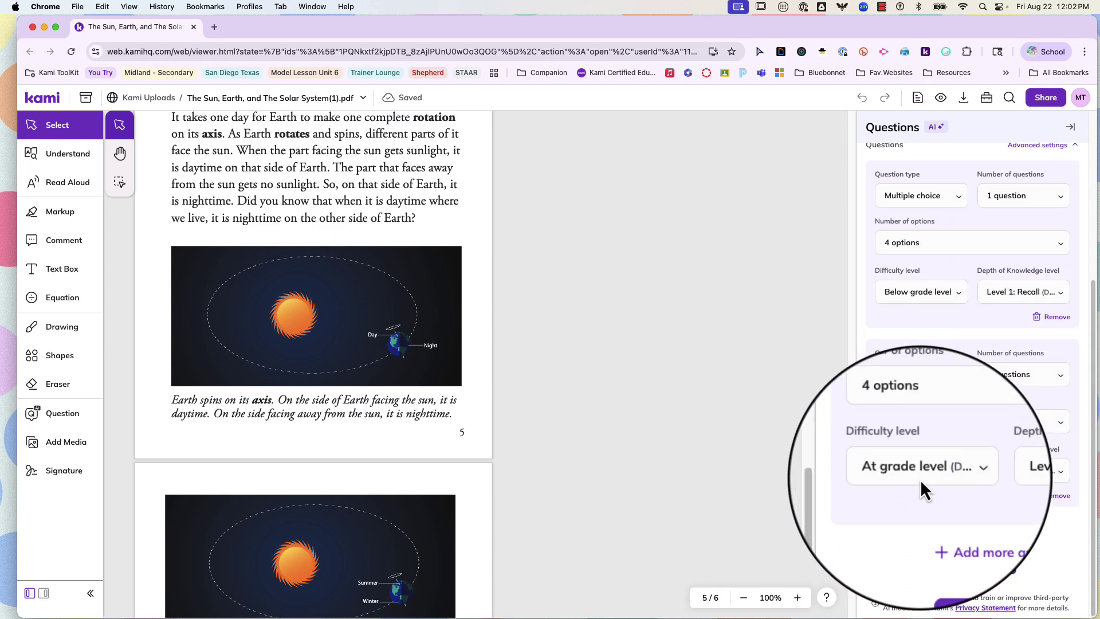
click(921, 480)
click(920, 478)
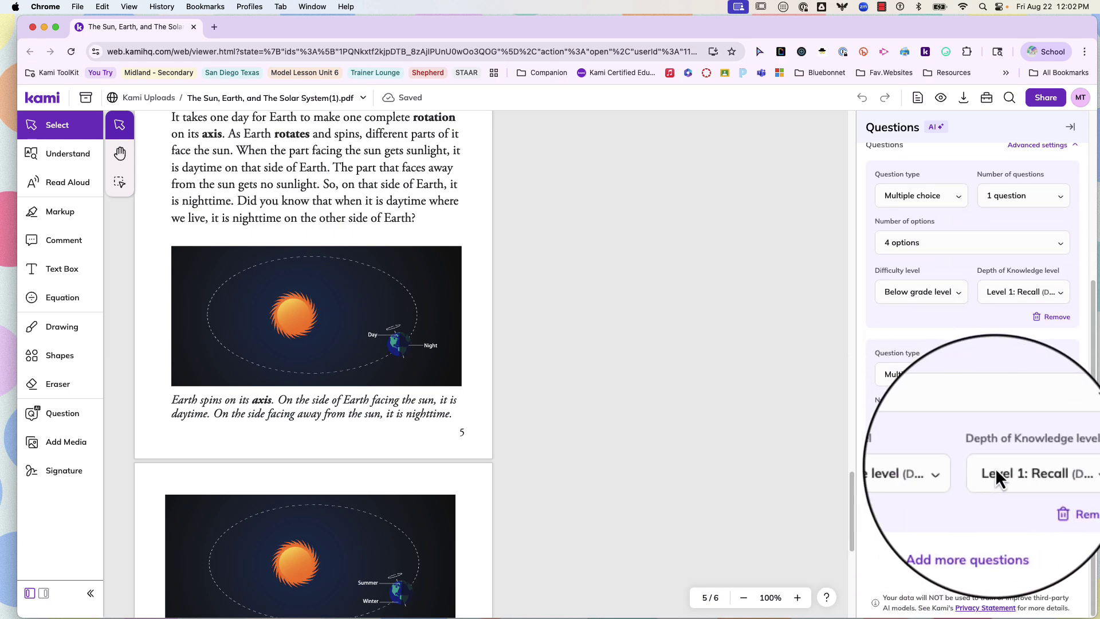
click(1000, 471)
click(1003, 497)
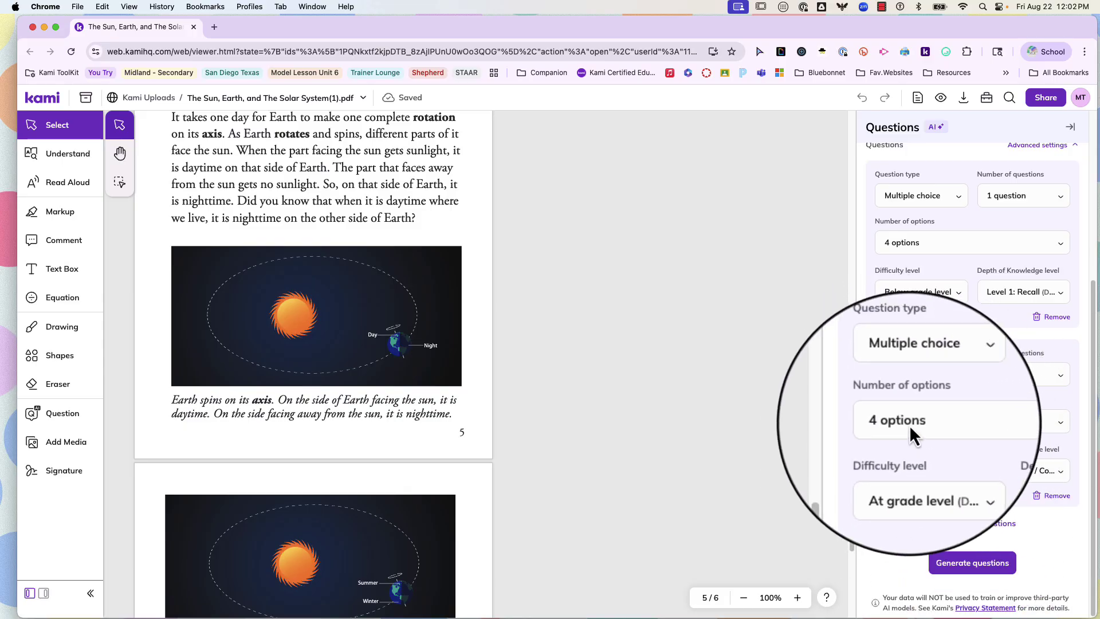
Step: Keep 4 answer options for the second group and generate the questions
click(910, 422)
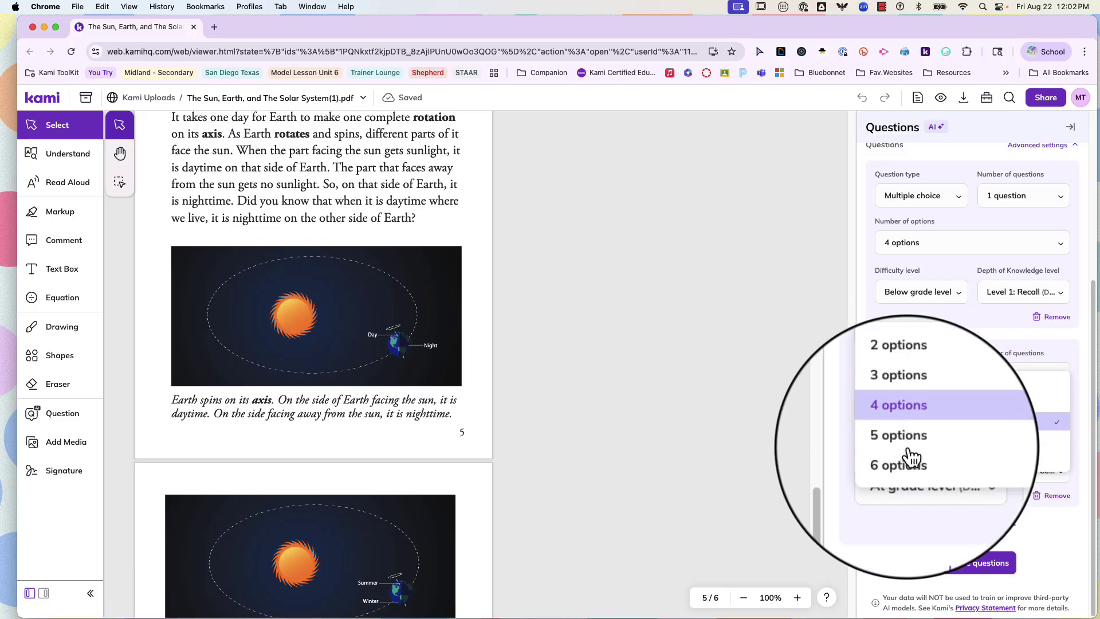
click(955, 567)
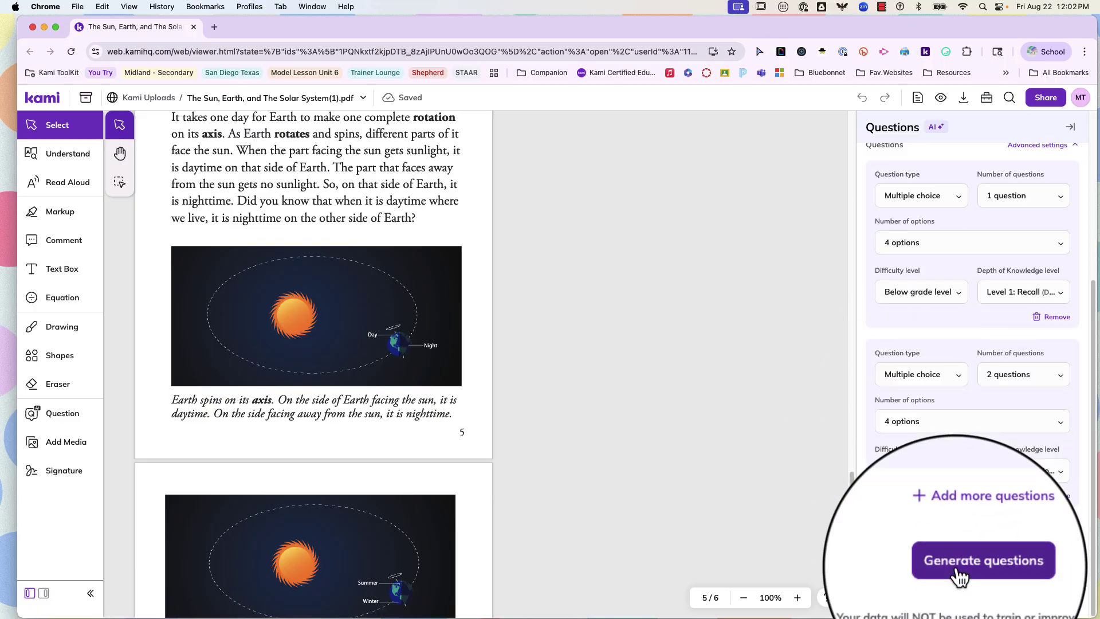
click(964, 570)
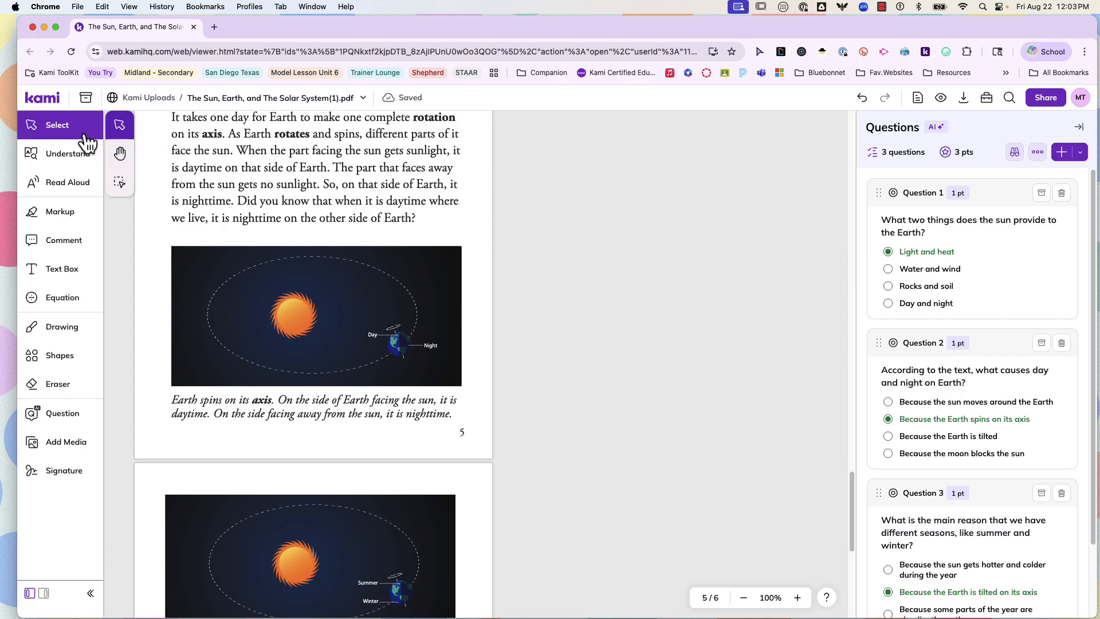
Step: Open Question 1 for editing and examine its available question types, keeping Multiple choice and 1 point
click(1018, 252)
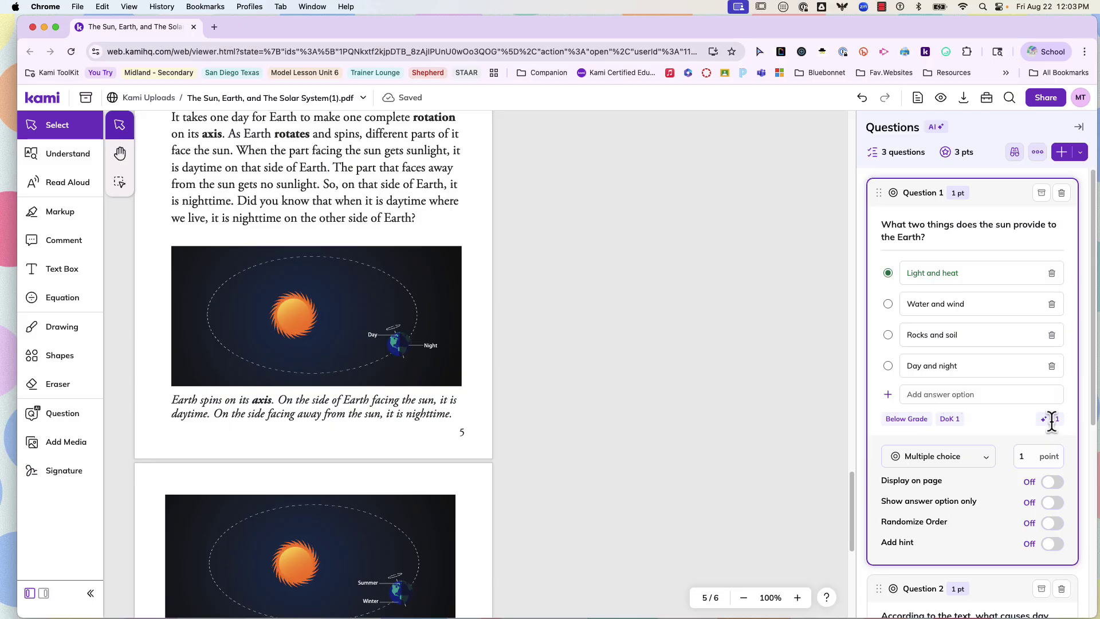
scroll(1031, 424, down, 2)
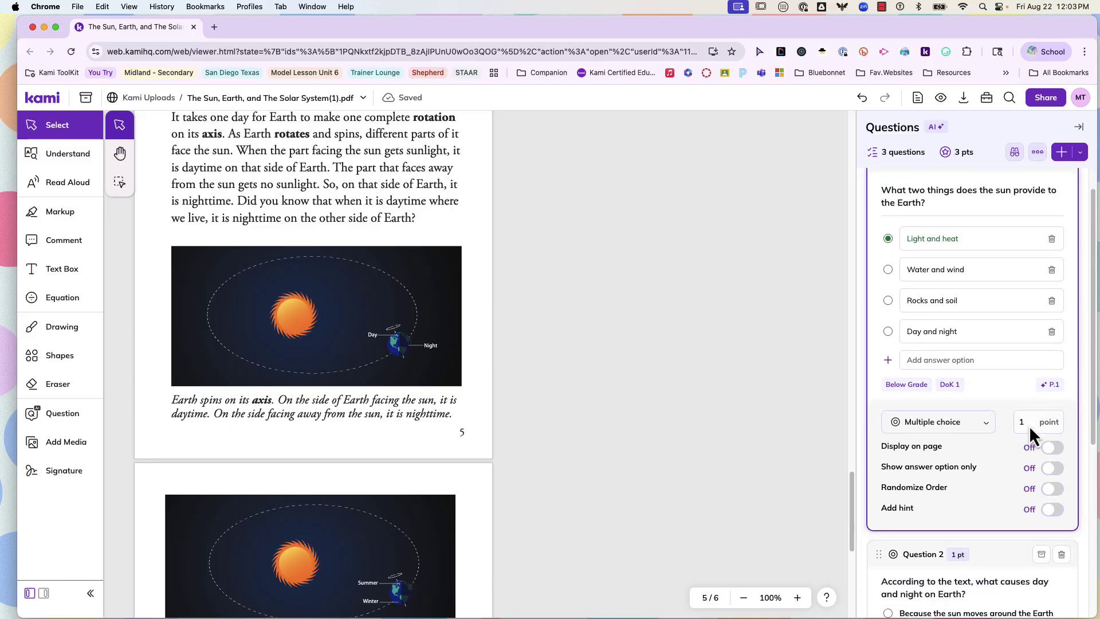
click(970, 390)
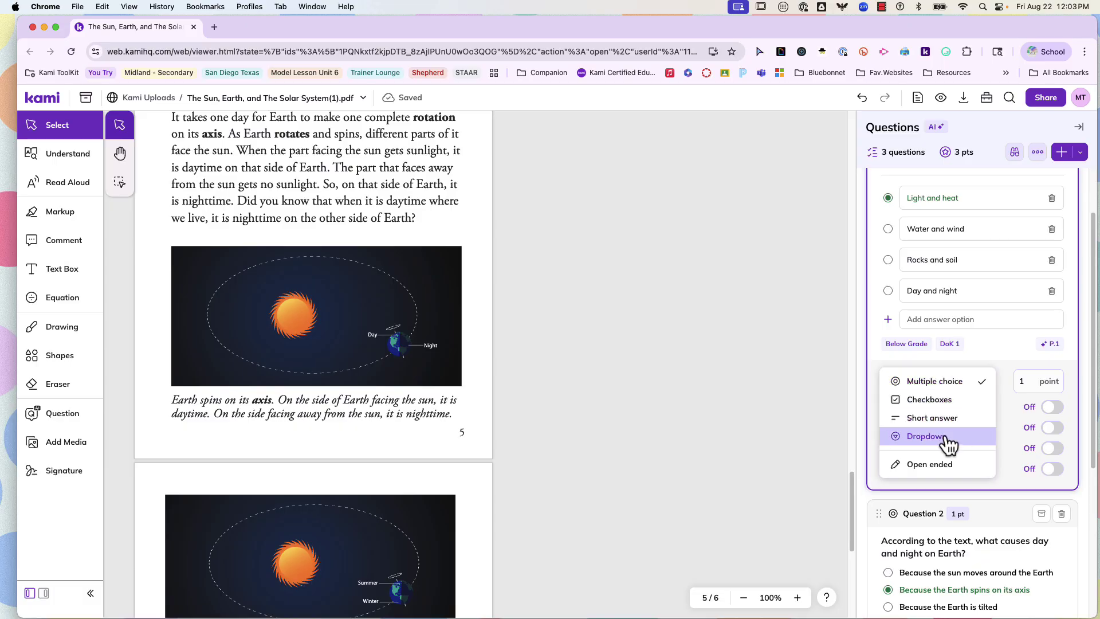
click(1032, 379)
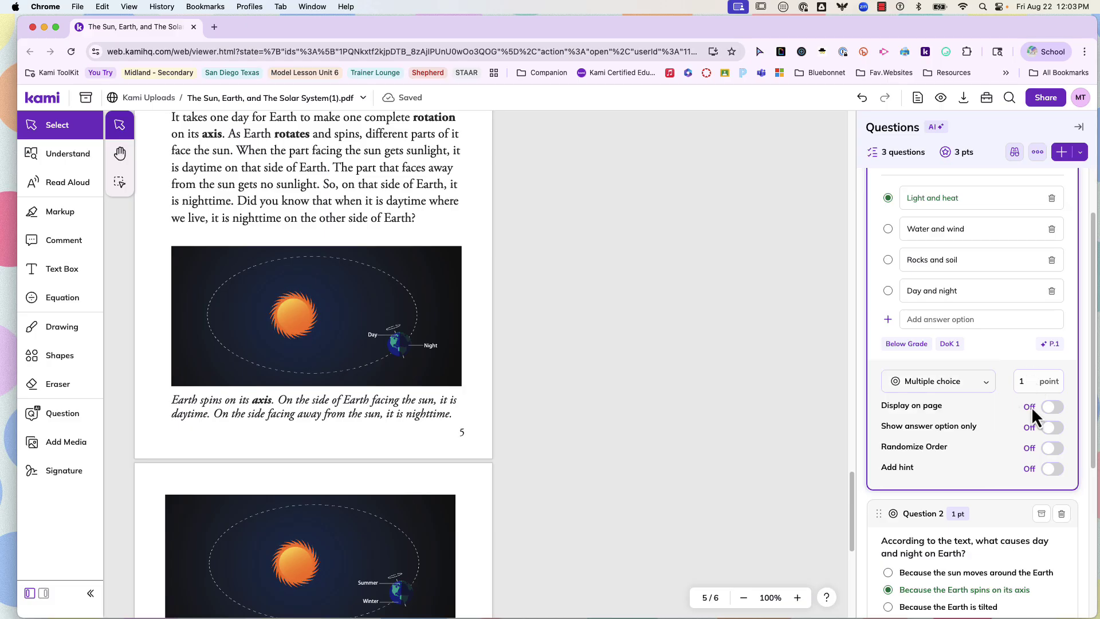
Step: Display Question 1 on the page and place it below the last paragraph of page 1
click(1053, 407)
scroll(394, 281, up, 20)
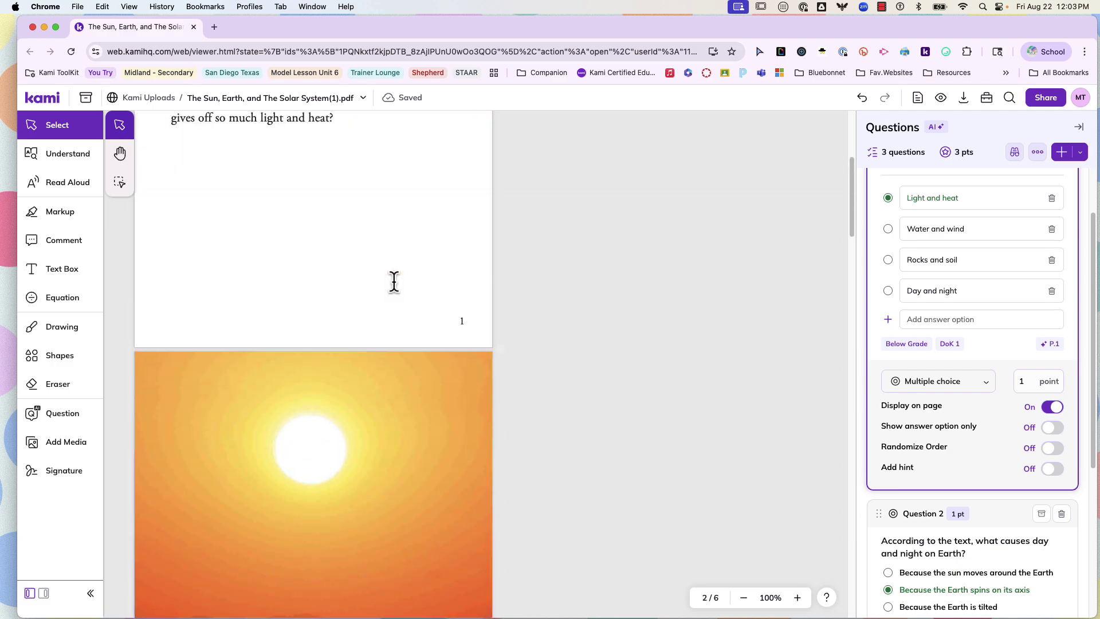
scroll(394, 281, up, 5)
drag(280, 177, 331, 492)
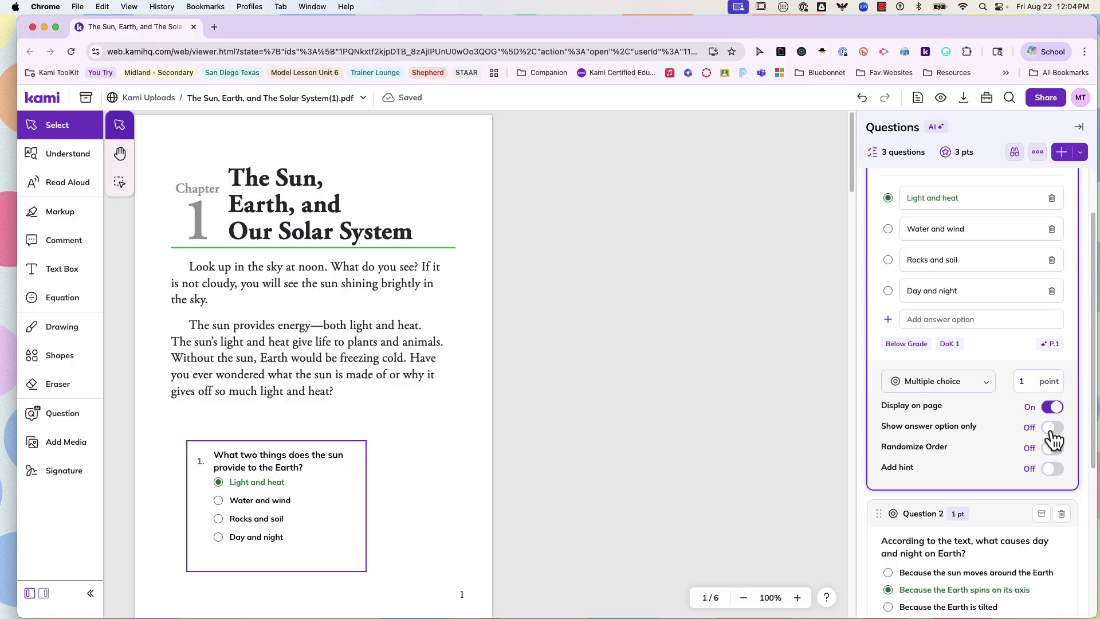
Step: Try showing only Question 1's answer options on the page, and turn on Randomize Order for the question
click(1052, 429)
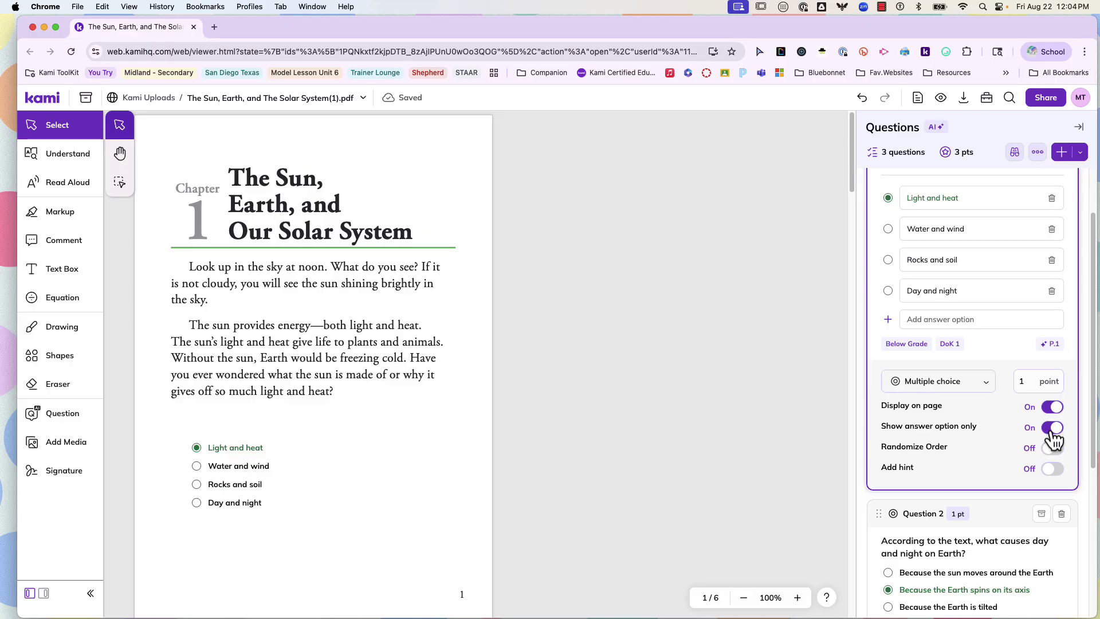
click(1052, 430)
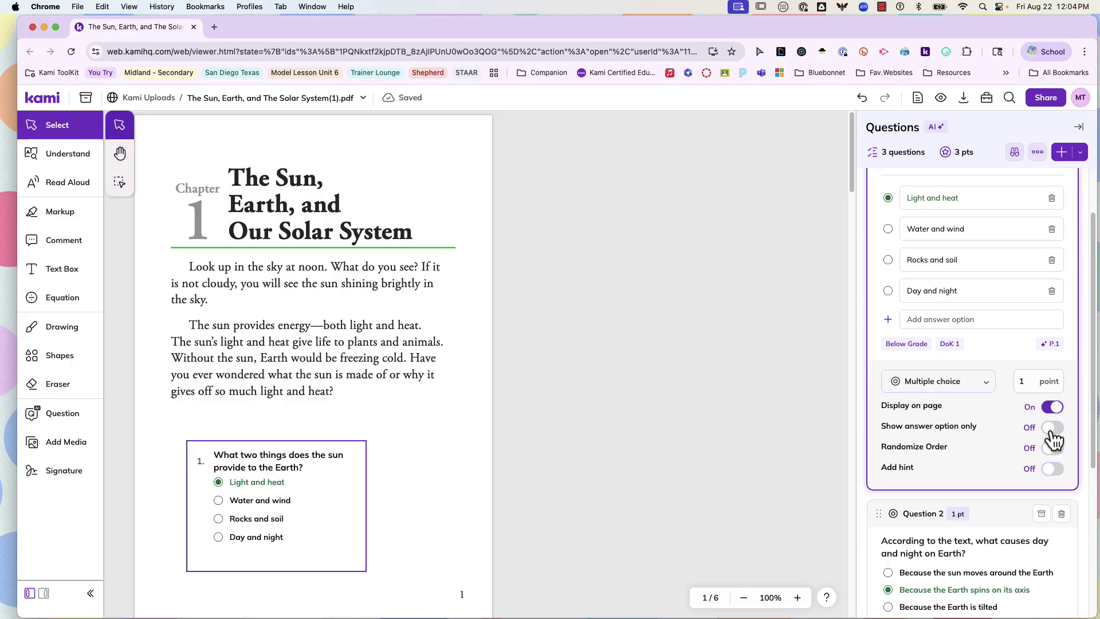
click(1051, 449)
click(243, 478)
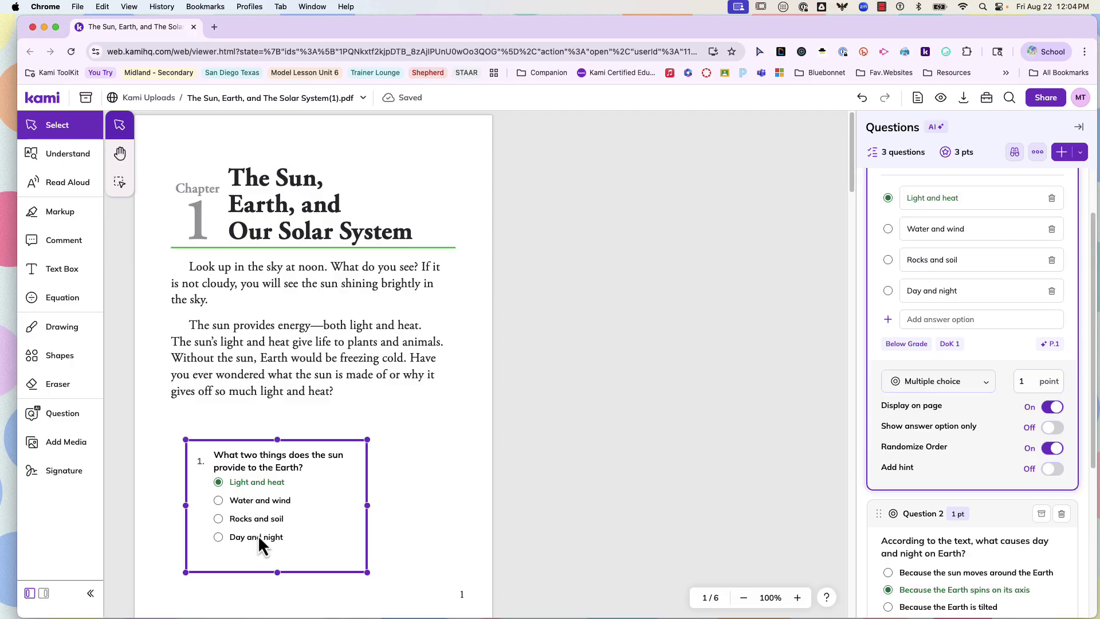
click(455, 509)
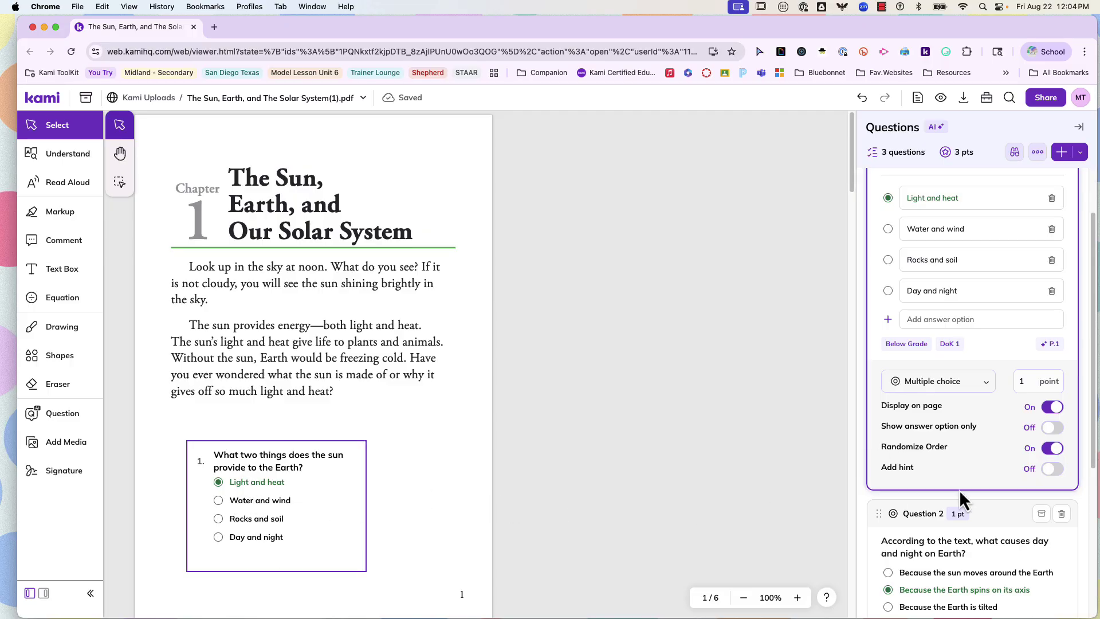
Step: Turn on the hint for Question 1 and open its hint text for editing
click(1052, 468)
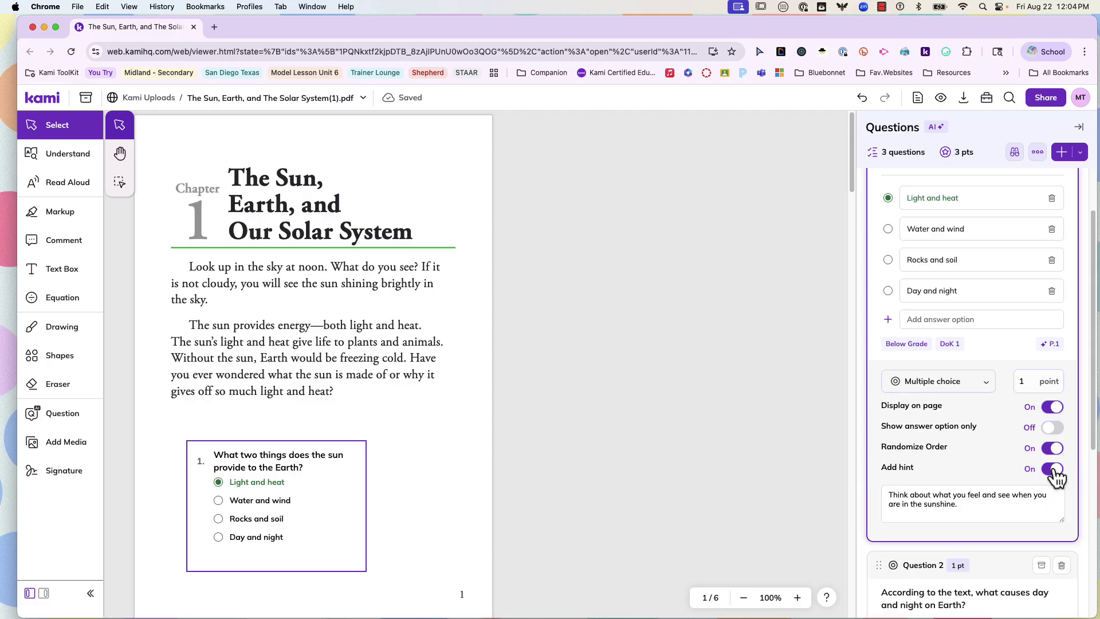
click(983, 506)
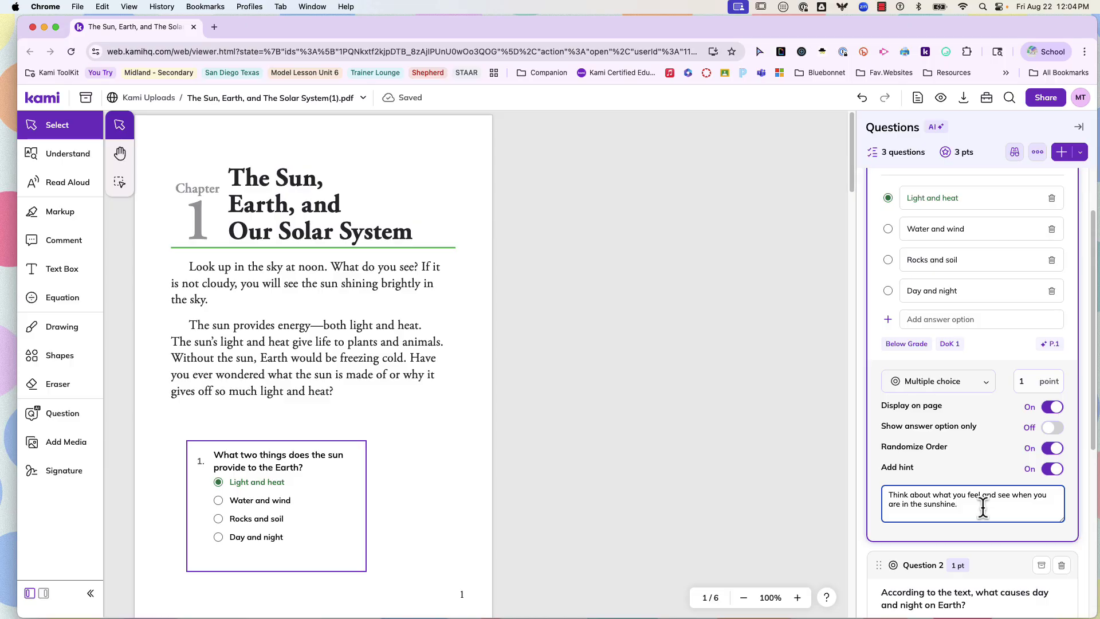
Step: Add "Use your notes." to the end of Question 1's hint and shift its question box slightly on page 1
text(Use your notes.)
click(366, 471)
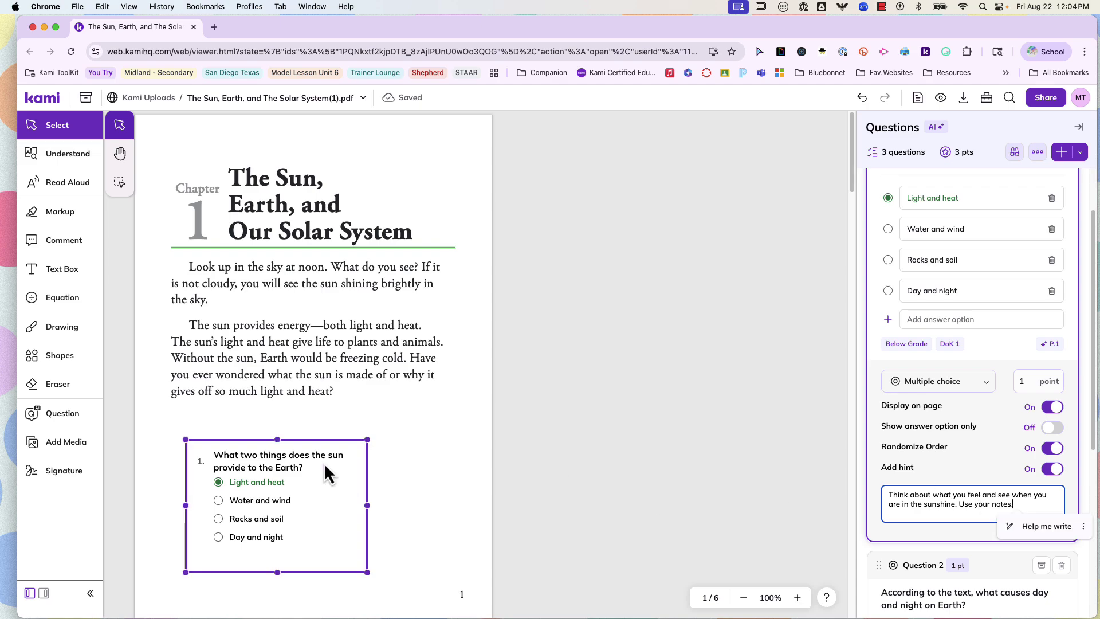
drag(334, 437, 350, 443)
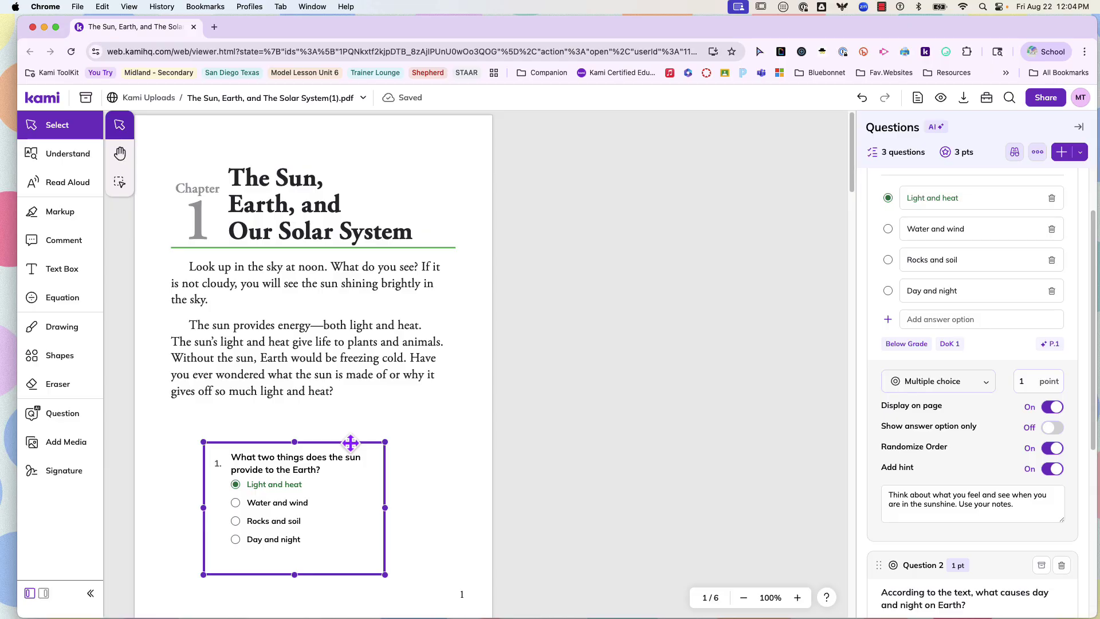
Step: Switch Question 1's on-page display from Full to Marker and place the marker beside the second paragraph on page 1
scroll(350, 442, down, 5)
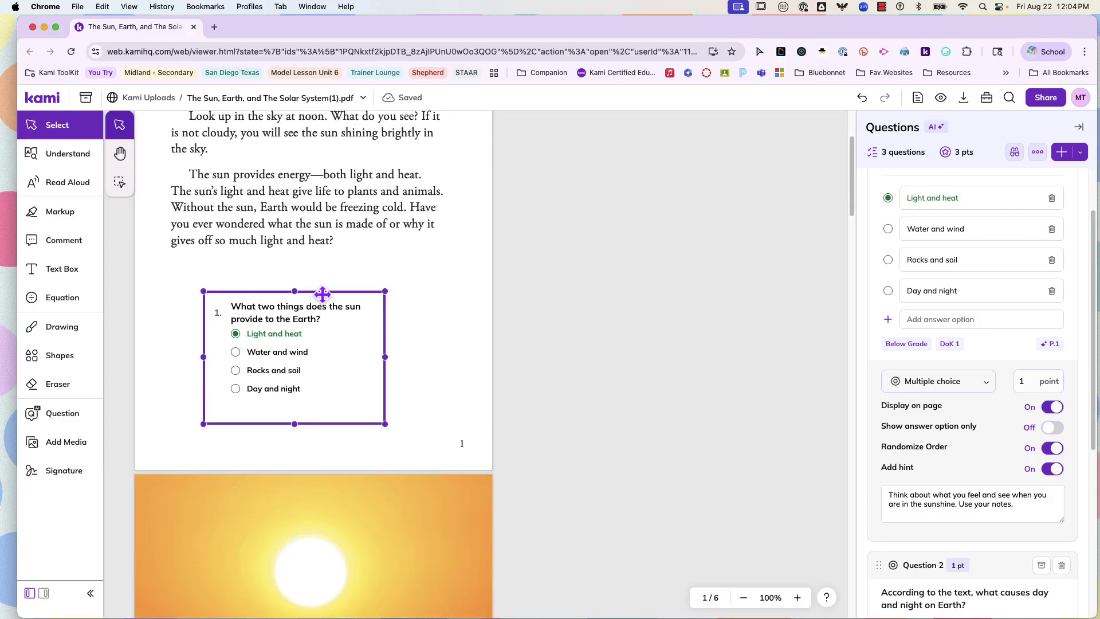
click(322, 294)
click(247, 275)
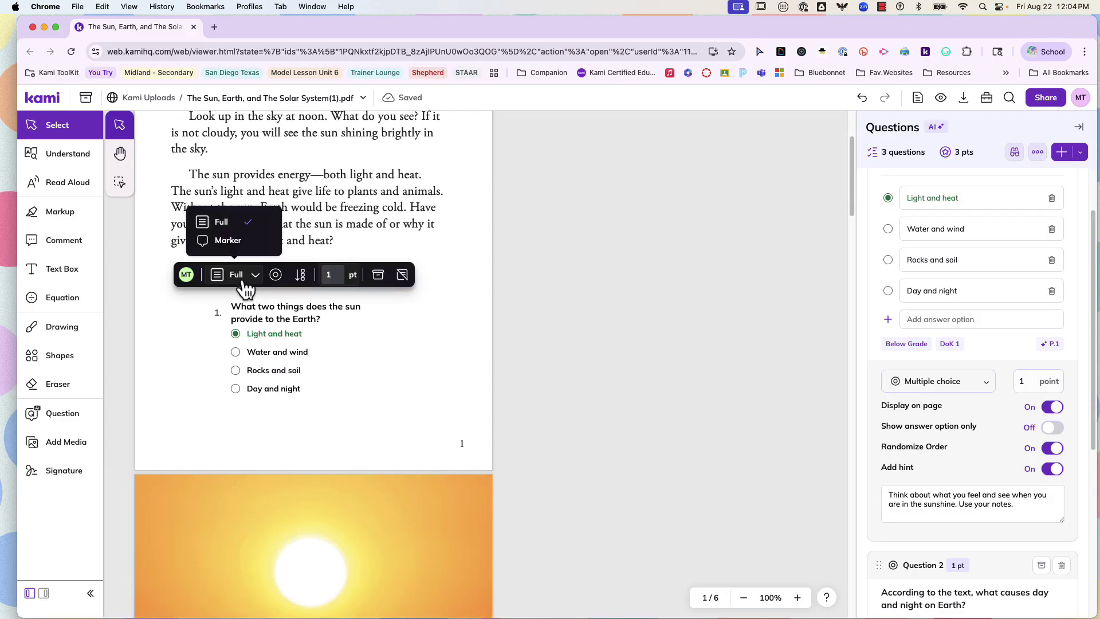
click(242, 240)
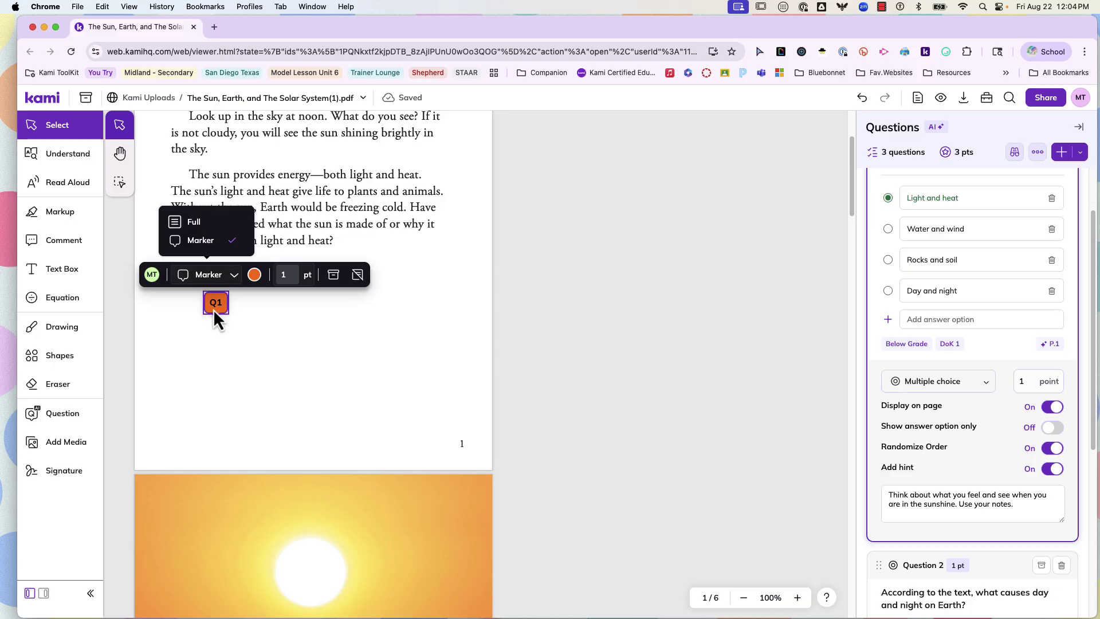
drag(216, 310, 465, 220)
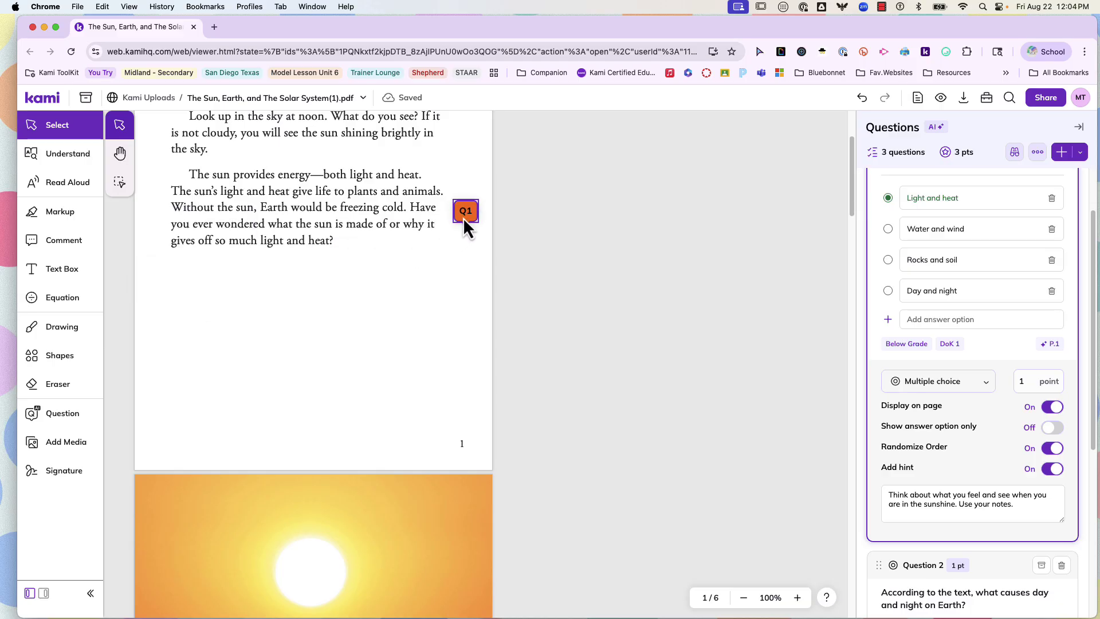
Step: Change Question 2's type to Dropdown and turn on Display on page for it
scroll(856, 378, down, 5)
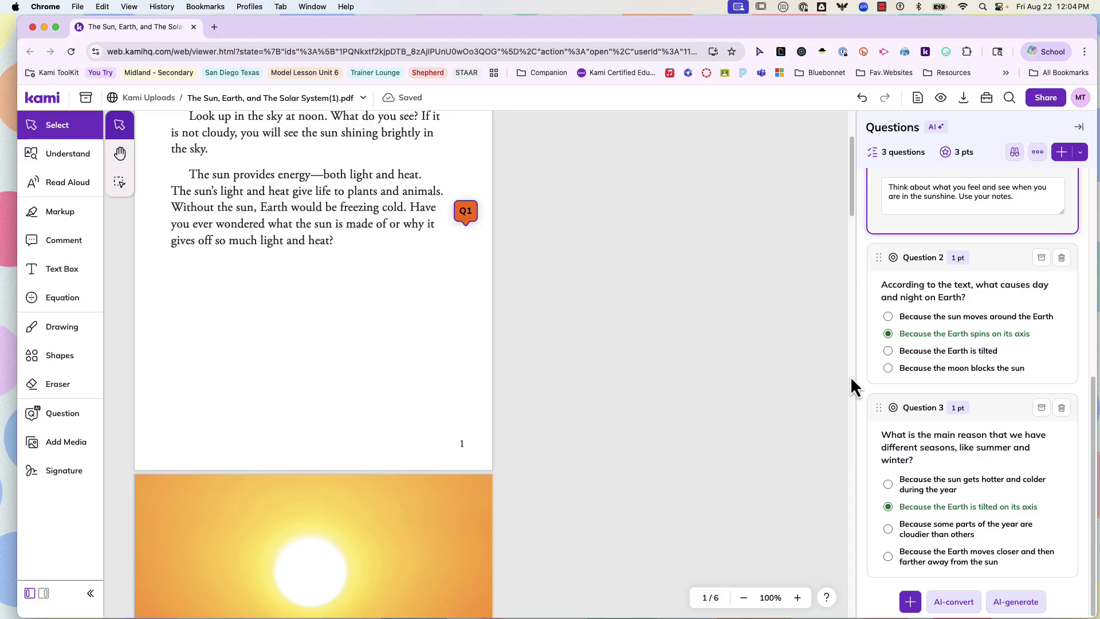
click(970, 314)
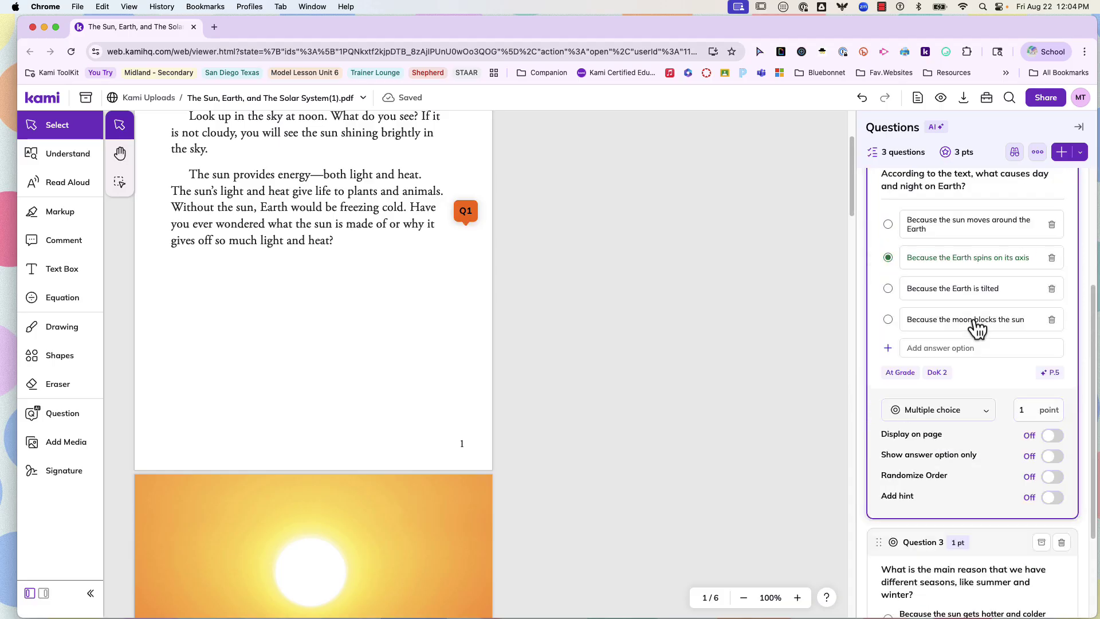
click(957, 458)
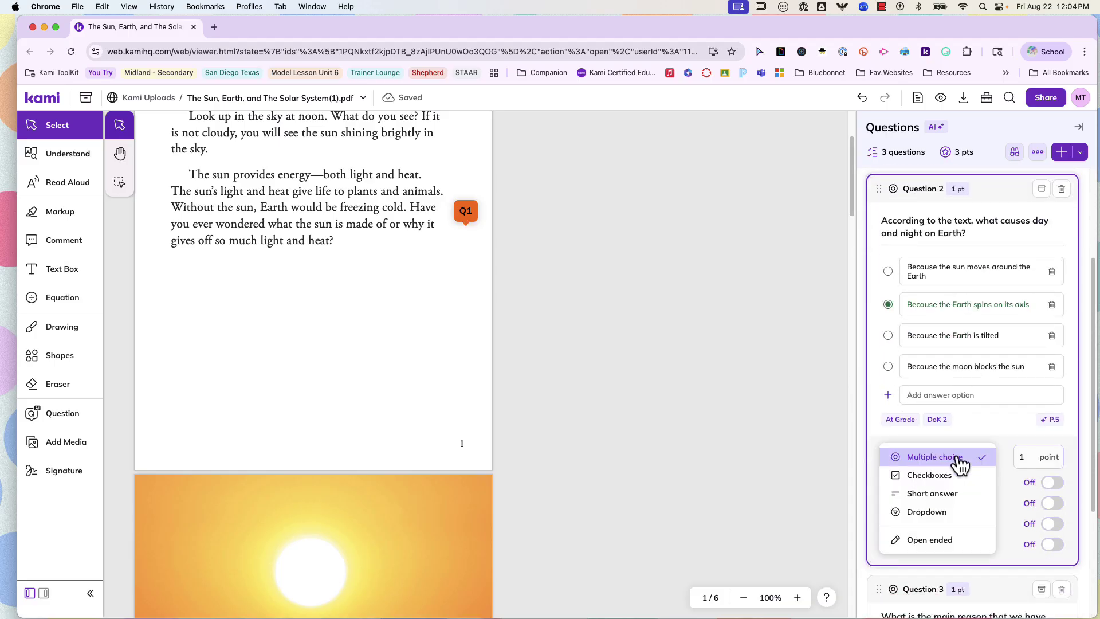
click(939, 512)
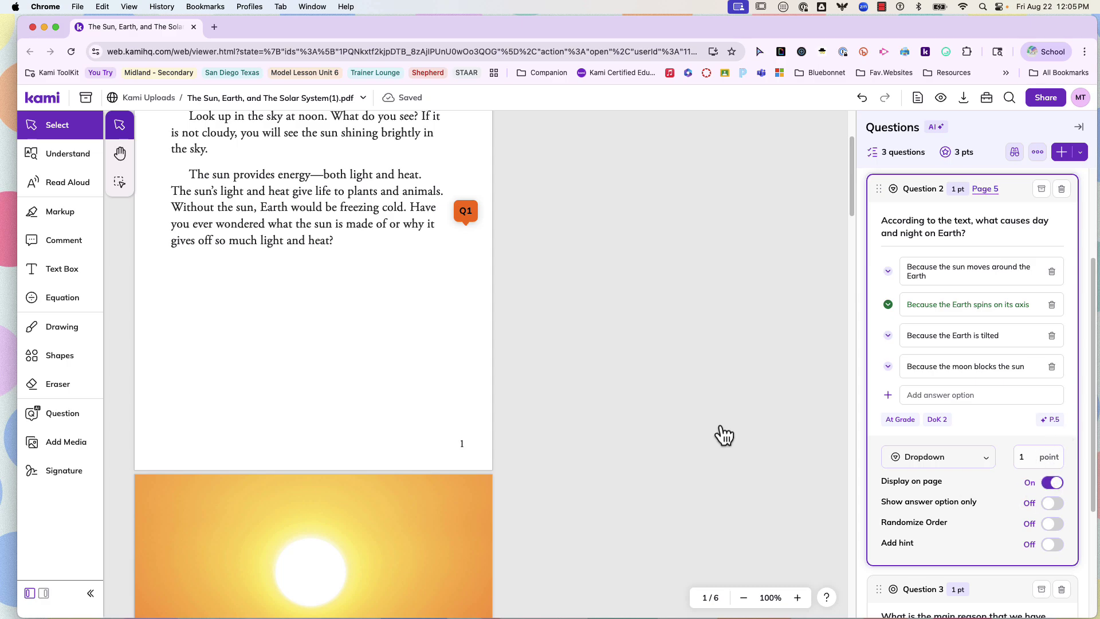
Step: Move the Question 2 box on page 5 down over the day and night diagram, clear of the text
scroll(280, 326, down, 10)
scroll(280, 326, down, 10)
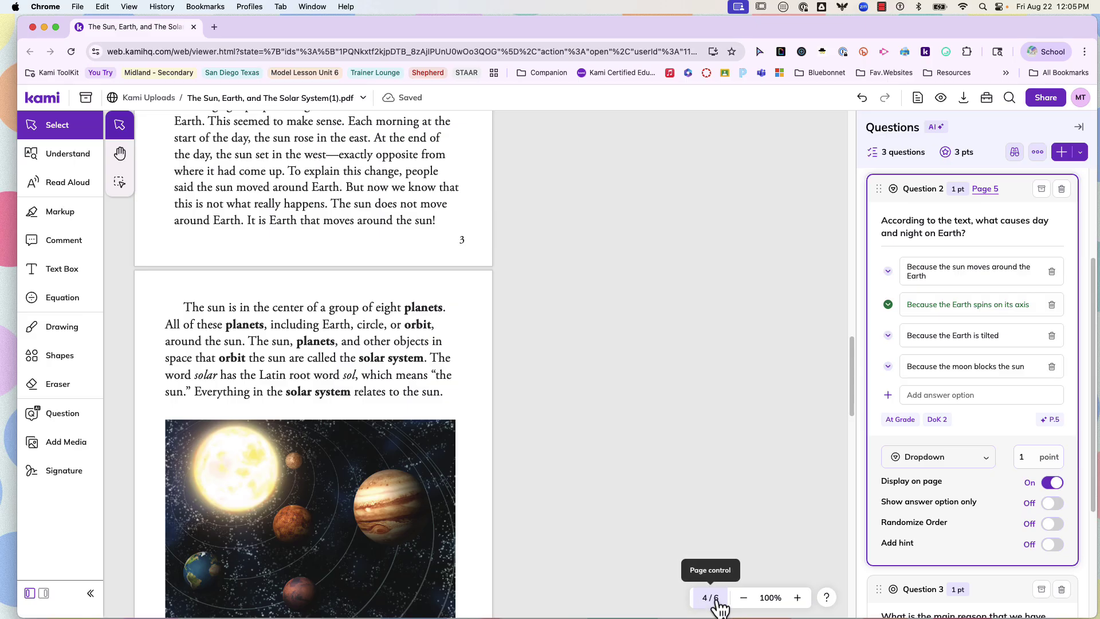
scroll(307, 491, down, 5)
scroll(305, 493, down, 6)
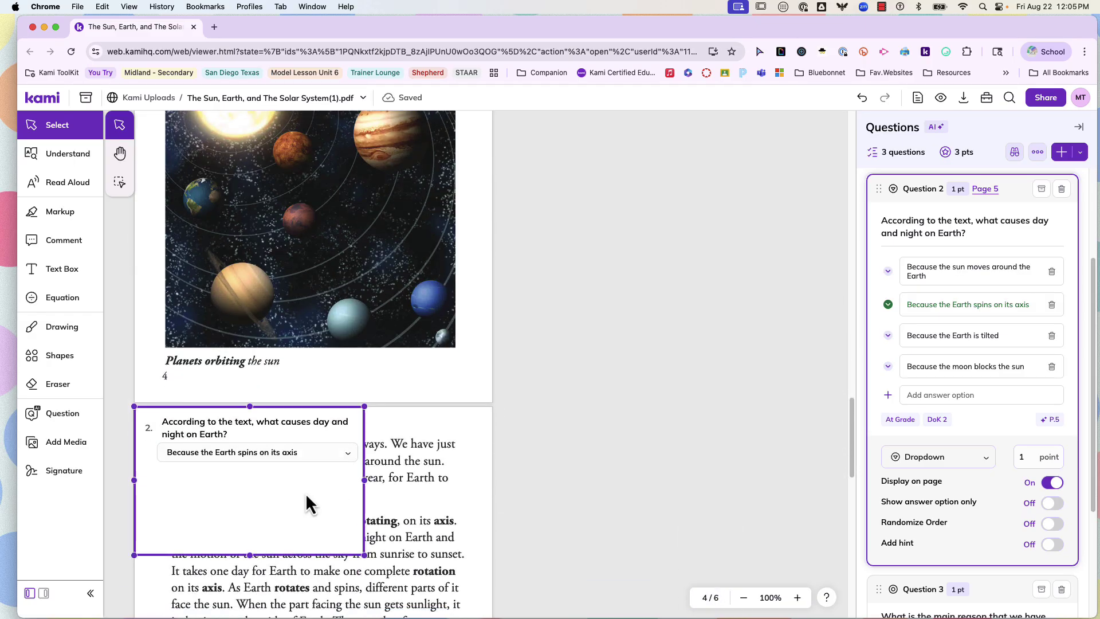
click(327, 265)
drag(328, 241, 385, 325)
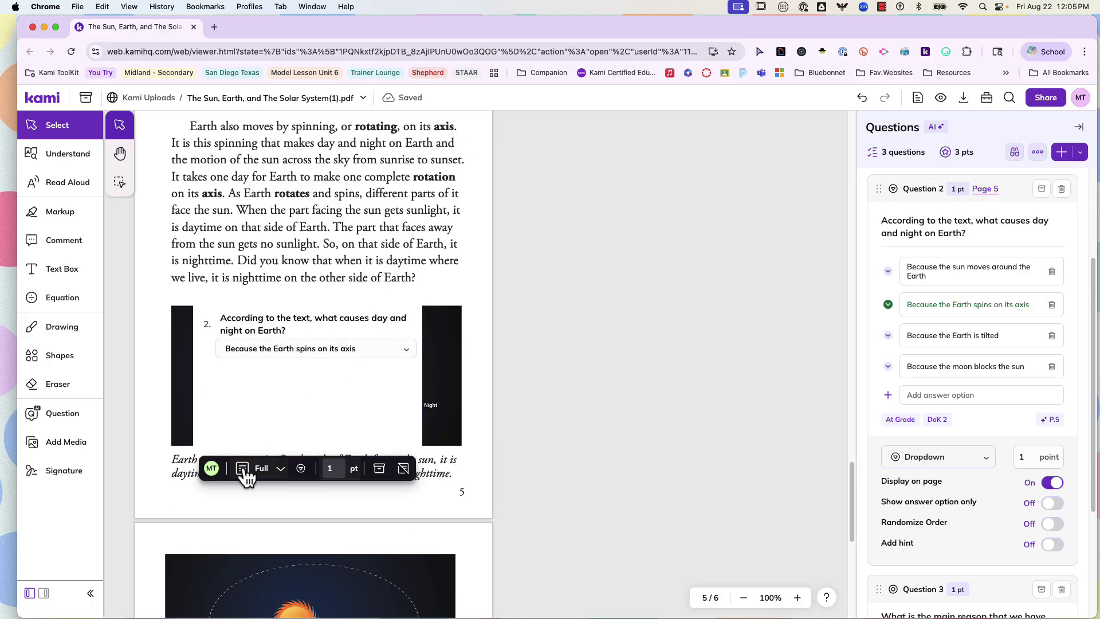
Step: Switch Question 2's on-page display to Marker and place the marker just above the diagram, after the last paragraph of page 5
click(259, 468)
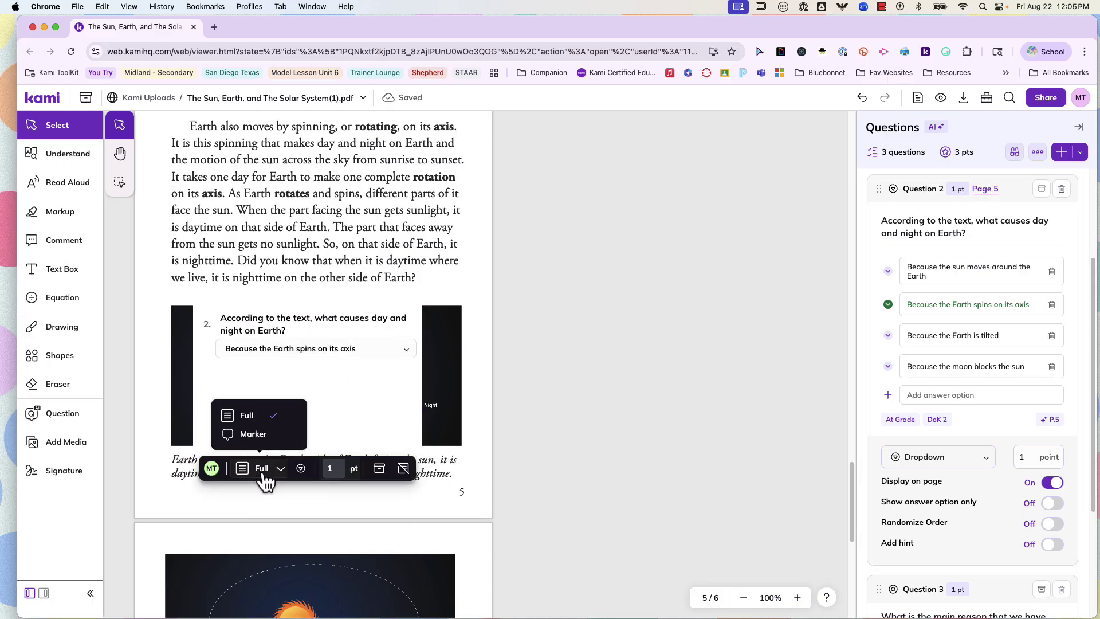
click(300, 470)
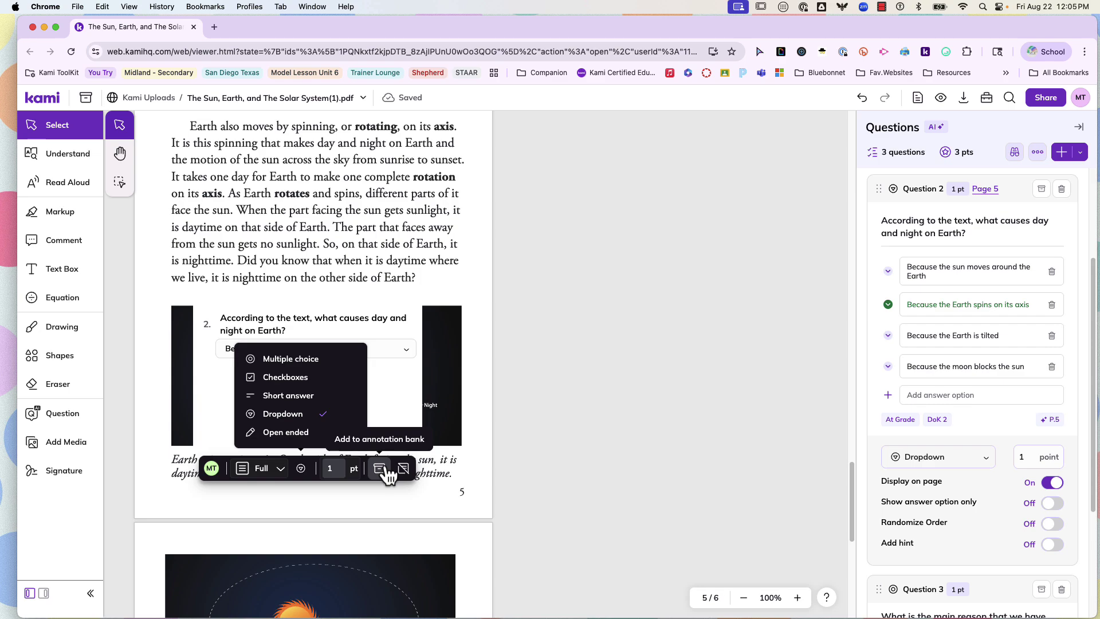
click(271, 468)
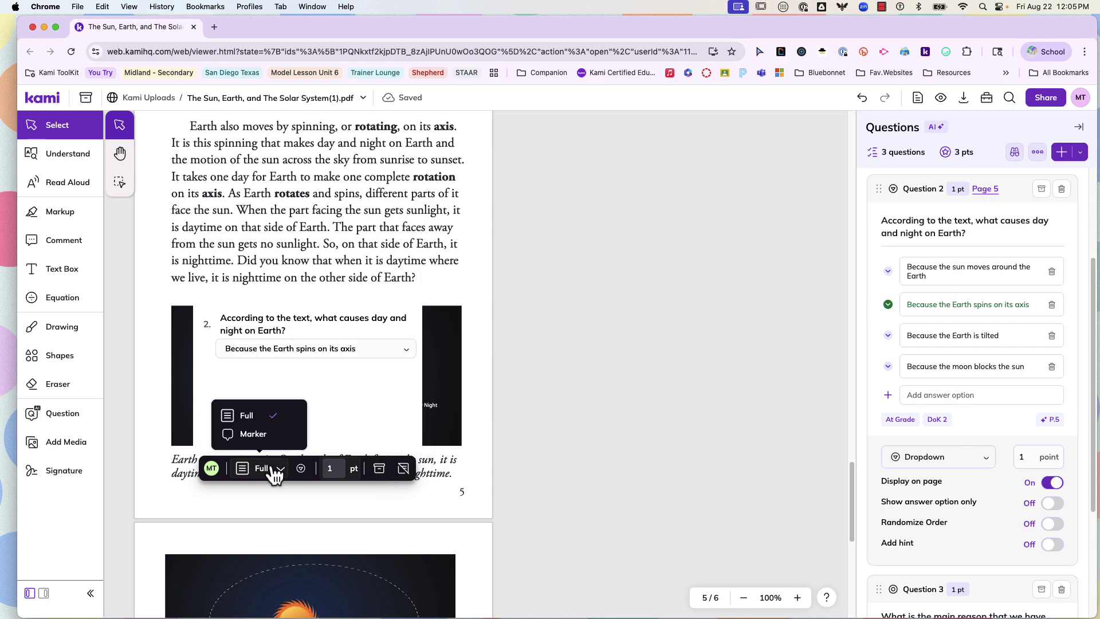
click(270, 435)
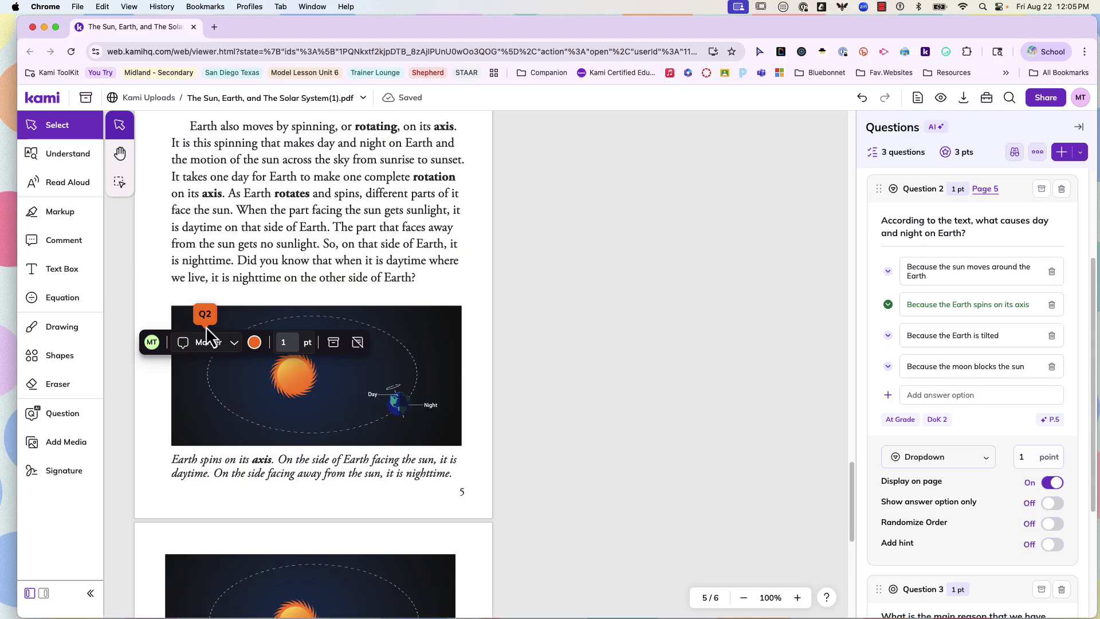
drag(214, 312, 452, 286)
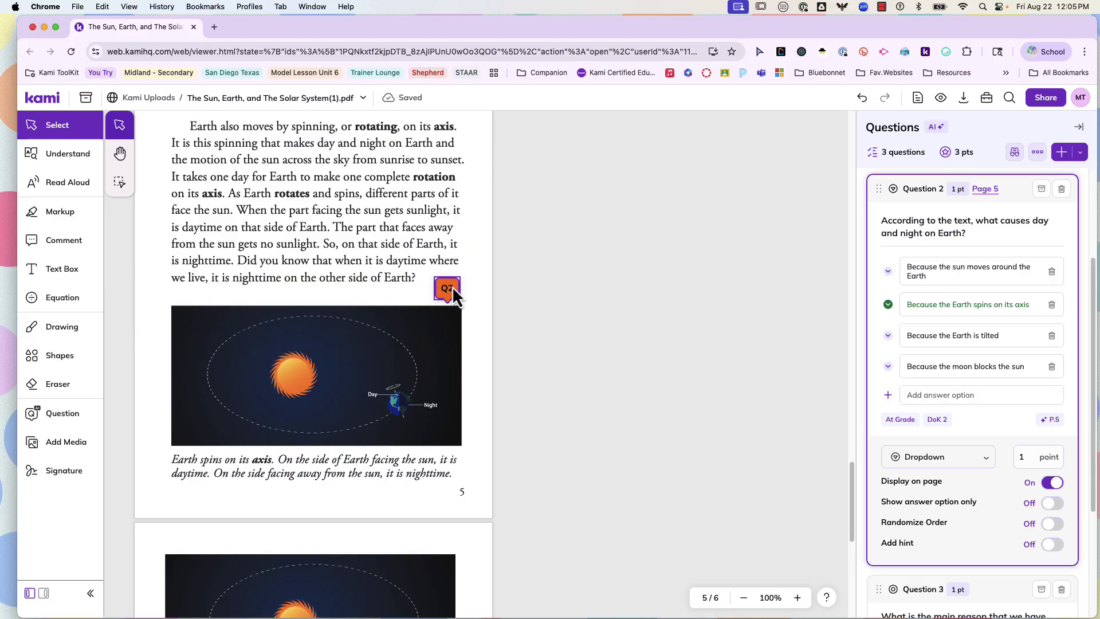
Step: Preview the questions as answerable items, inspect Question 1's marker on page 1, and show and hide its hint
click(1013, 152)
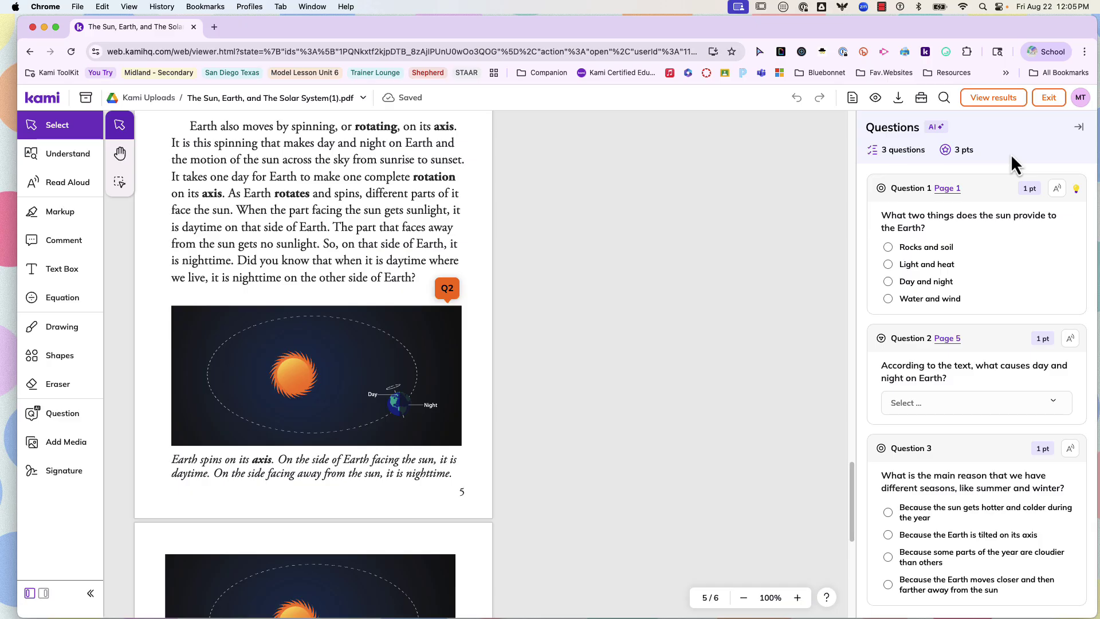
click(972, 254)
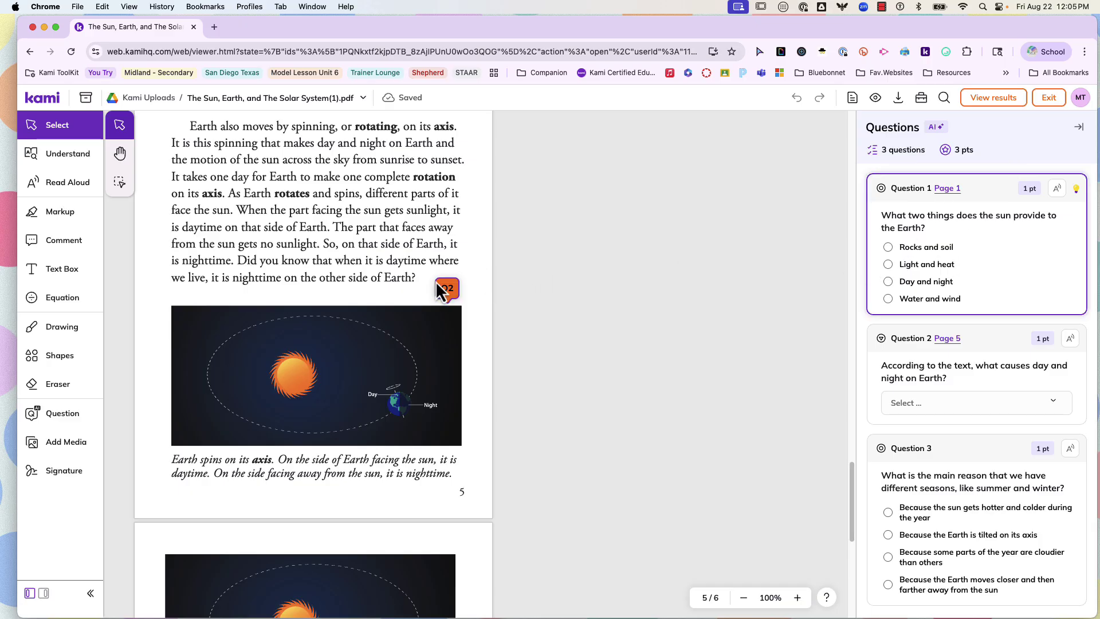
scroll(435, 289, up, 20)
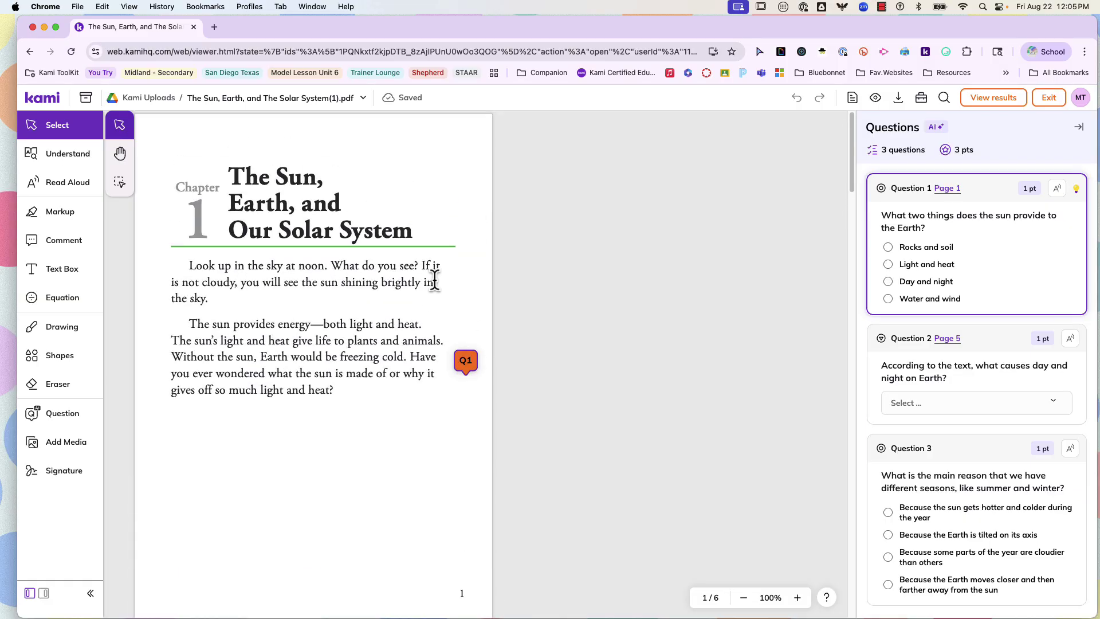
click(466, 362)
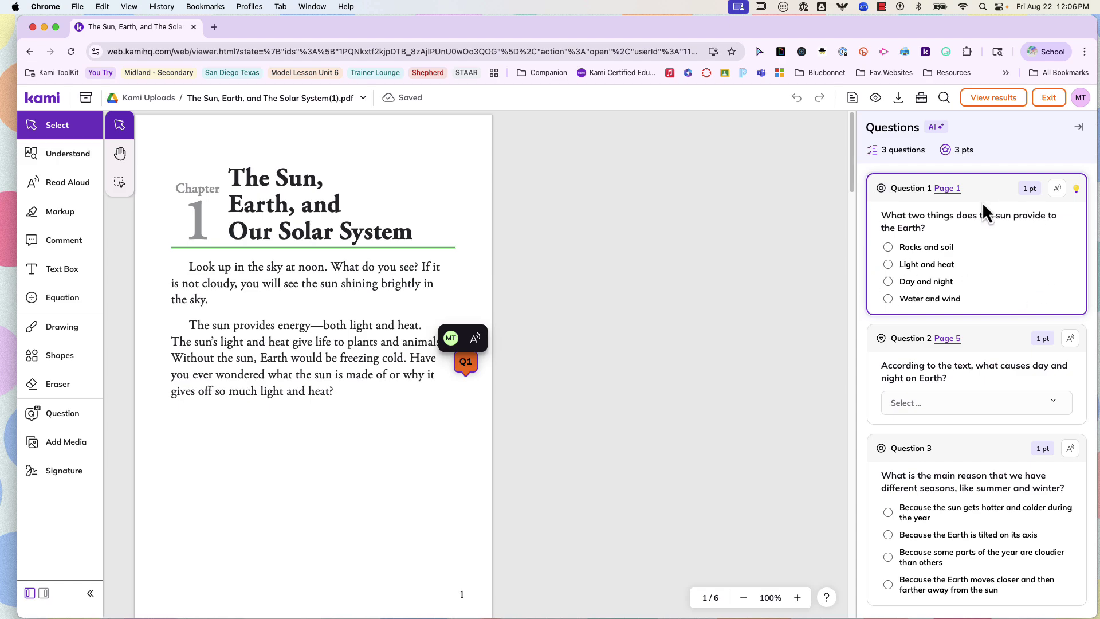
click(1076, 191)
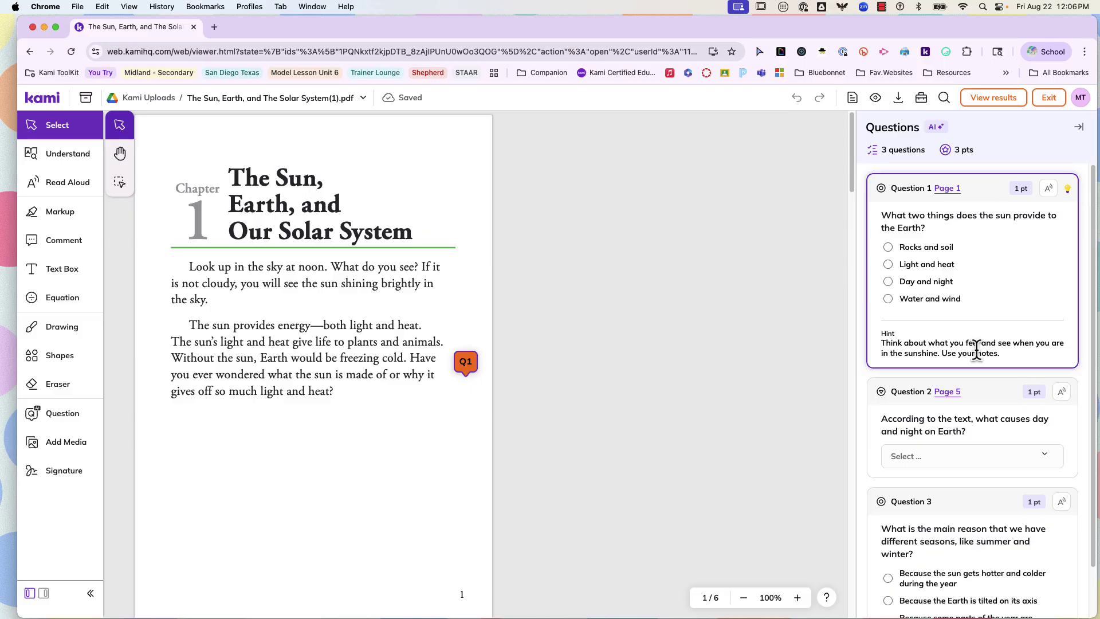
click(1068, 192)
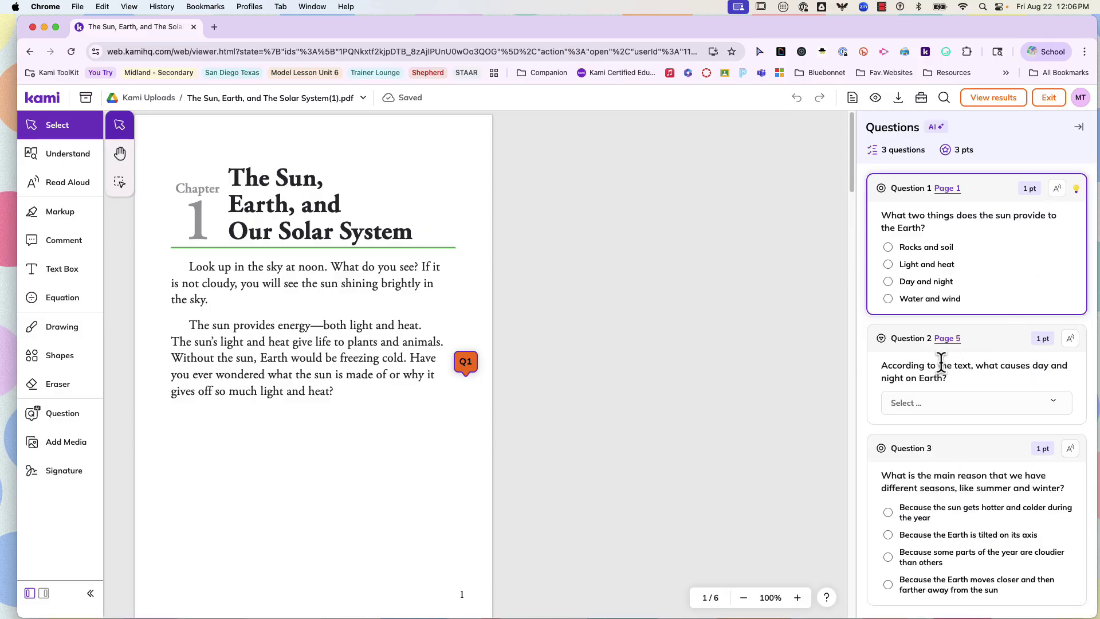
Step: Answer Question 2 with "Because the sun moves around the Earth" in the preview, and start and pause its read aloud
click(915, 404)
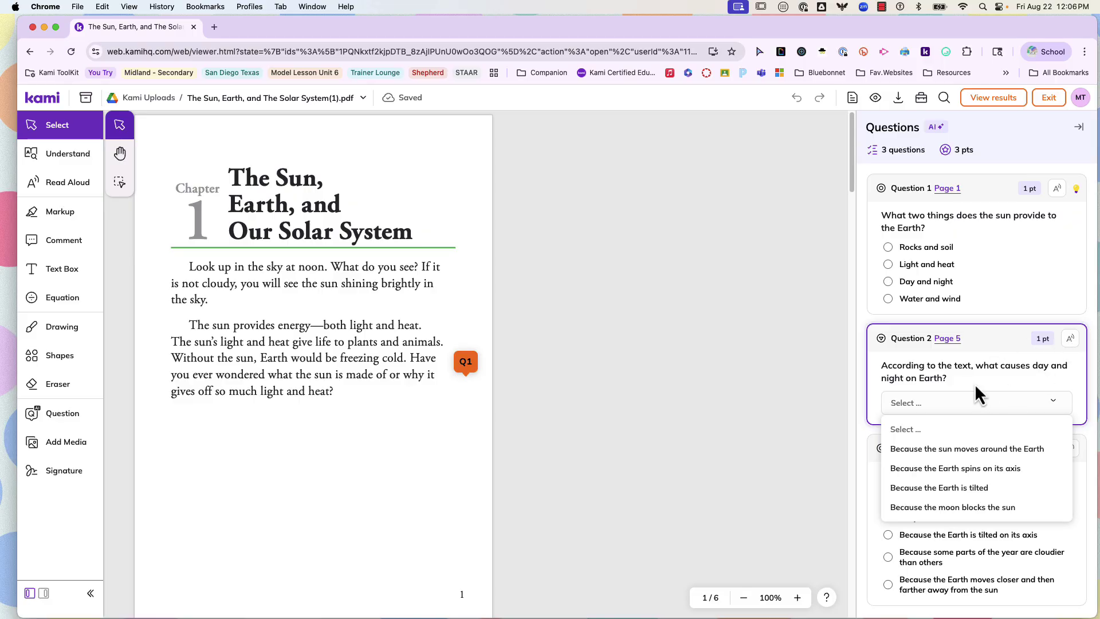
click(927, 448)
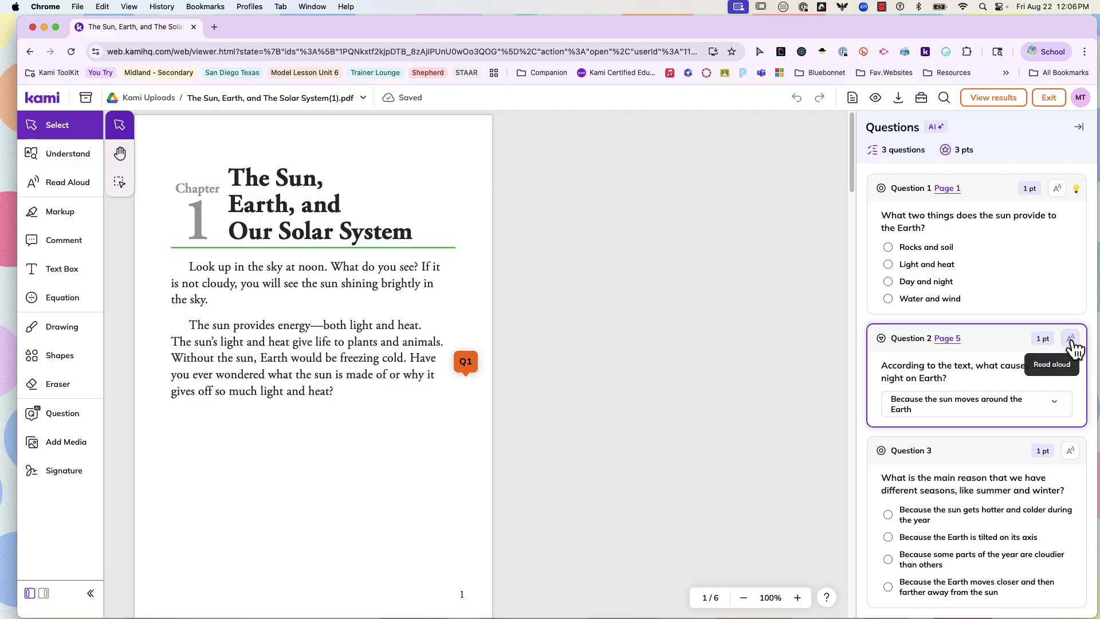
click(1070, 341)
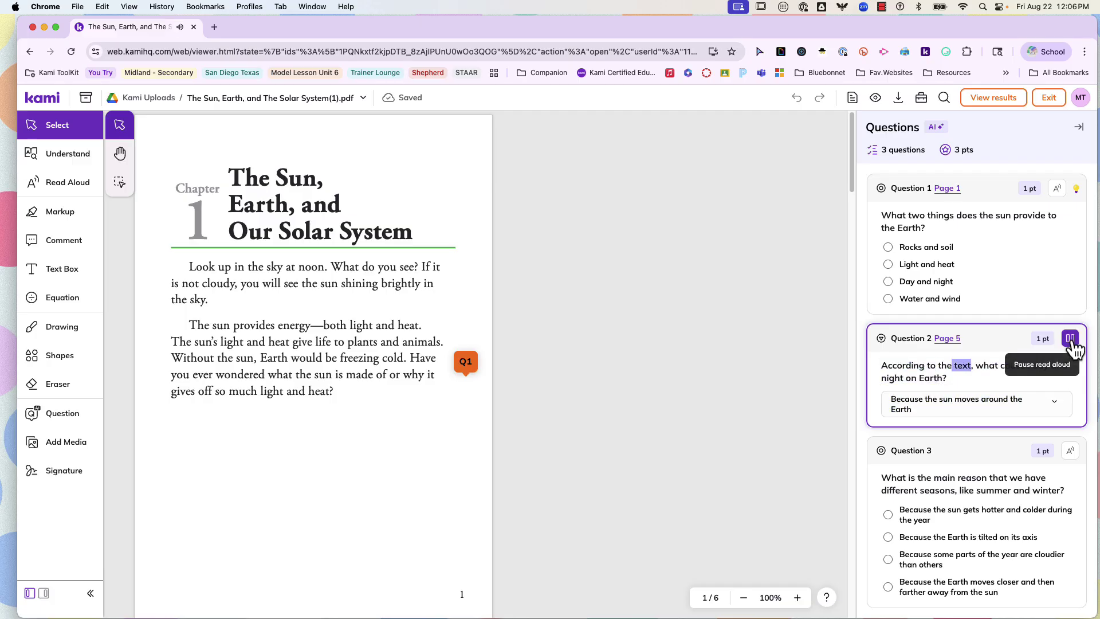
click(1071, 340)
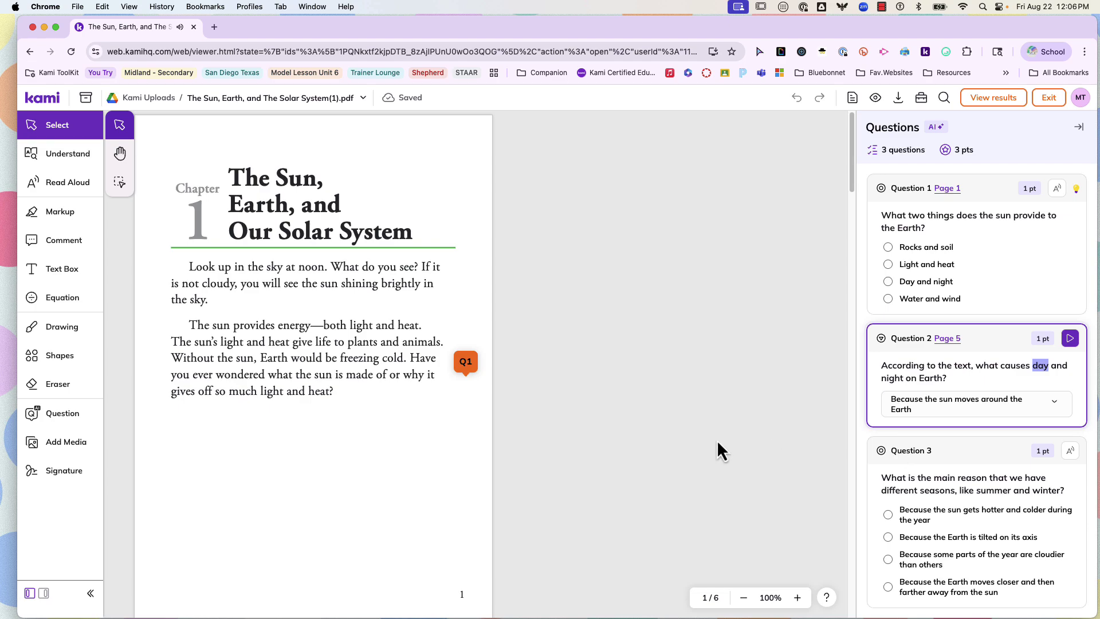
Step: Select Question 3 in the preview and hide the list of questions so only the document shows
scroll(718, 444, down, 5)
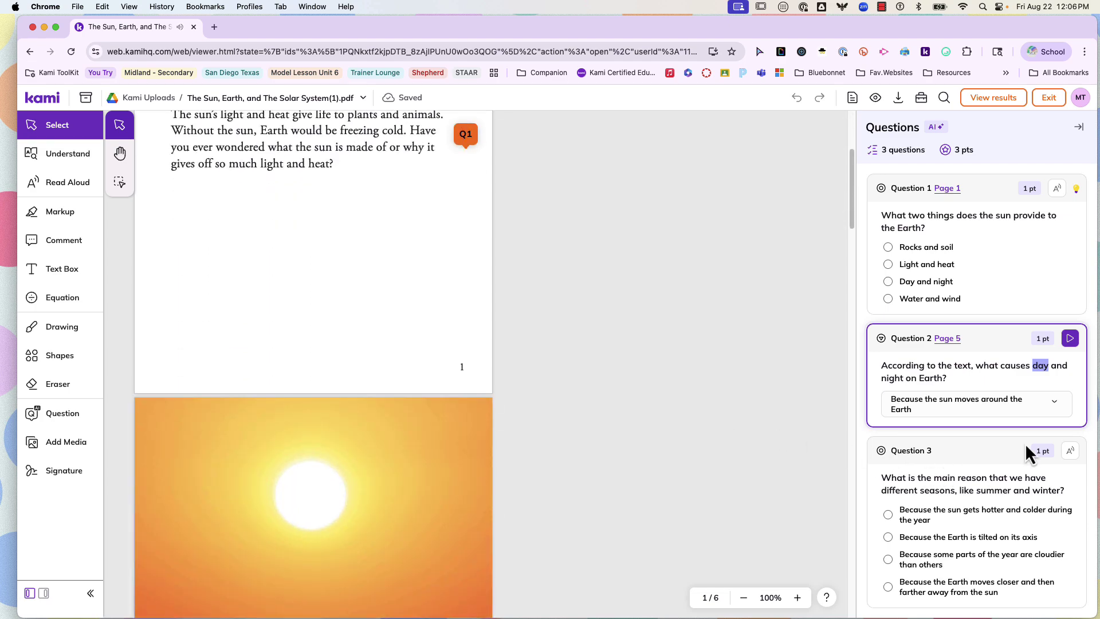
click(955, 464)
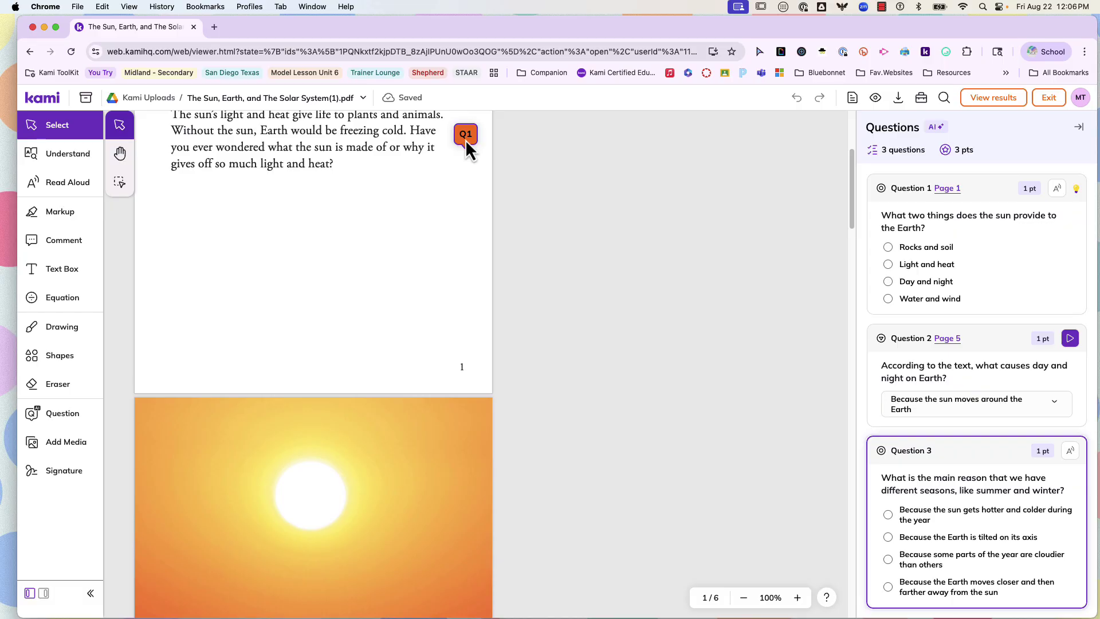
click(51, 426)
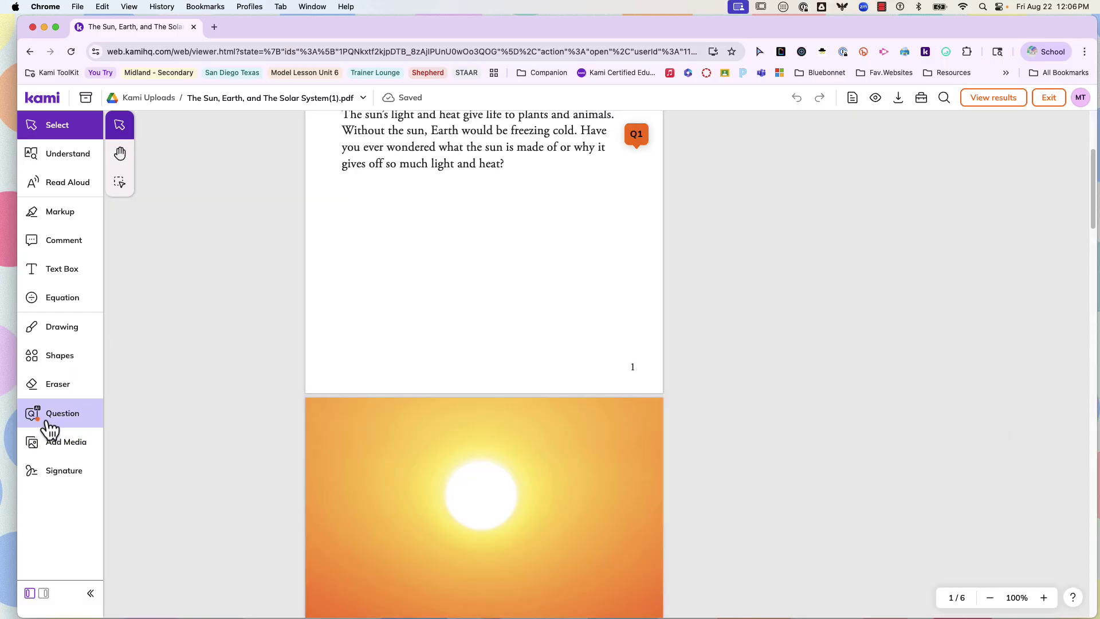